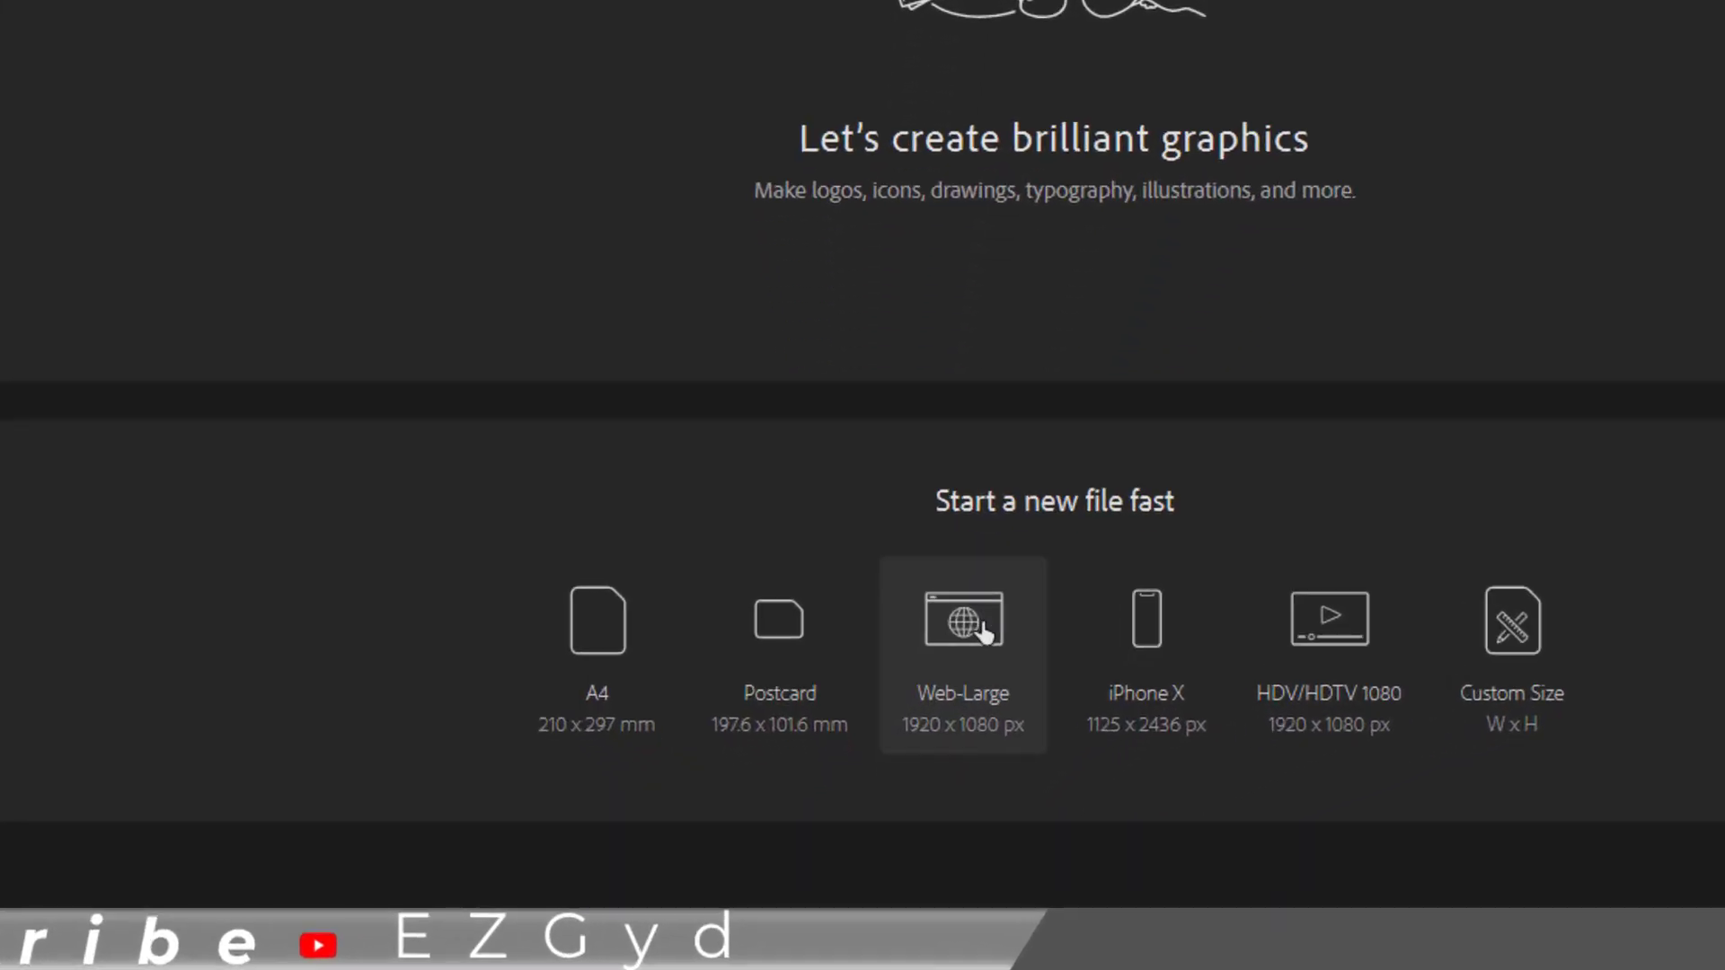
Step: Create a Web-Large document and place the dog-in-poppies photo across the artboard
{"action": "left_click", "coordinate": [981, 631]}
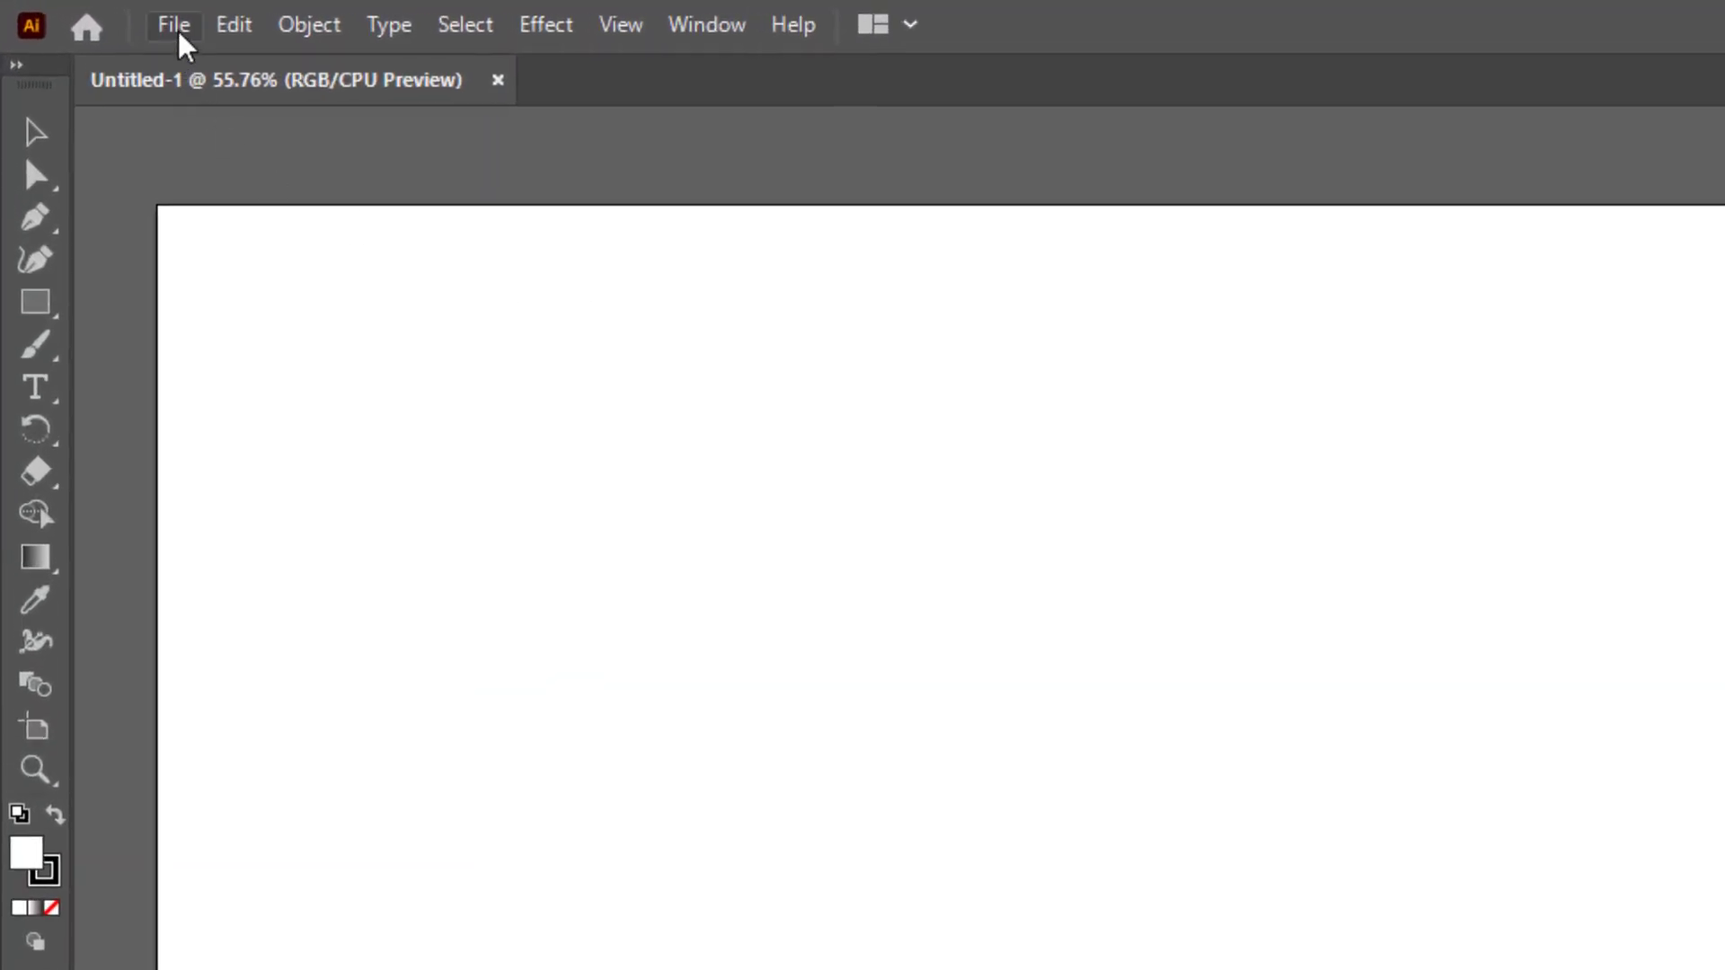
{"action": "left_click", "coordinate": [174, 25]}
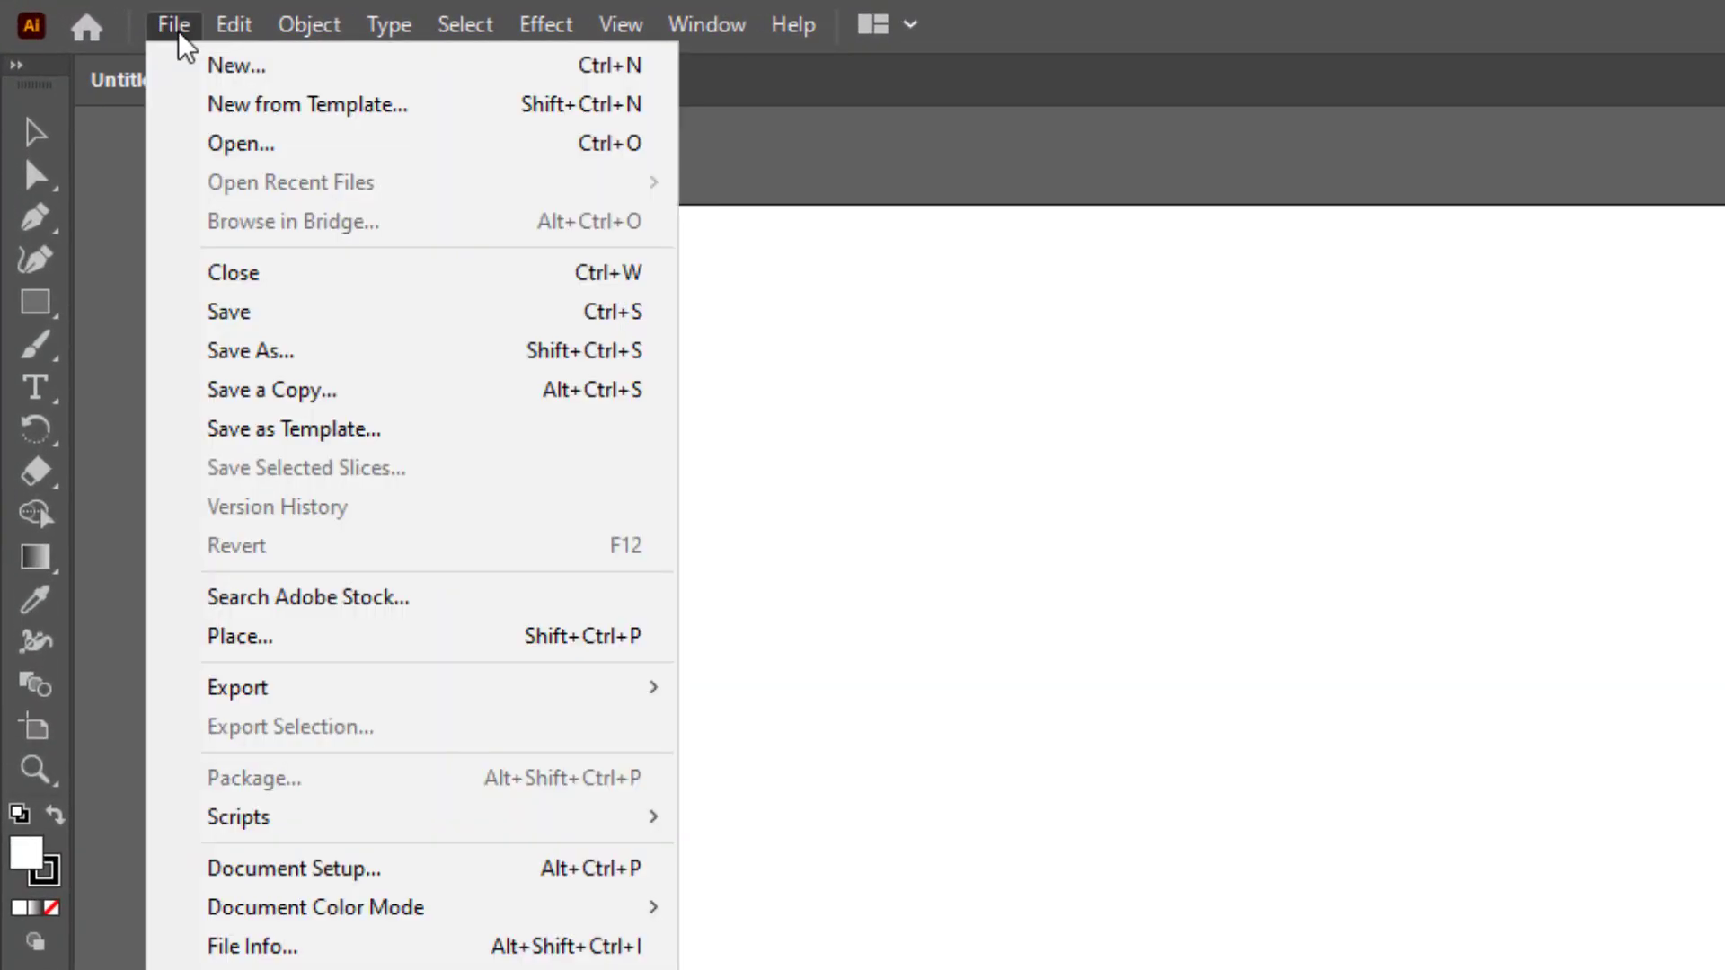
{"action": "left_click", "coordinate": [362, 636]}
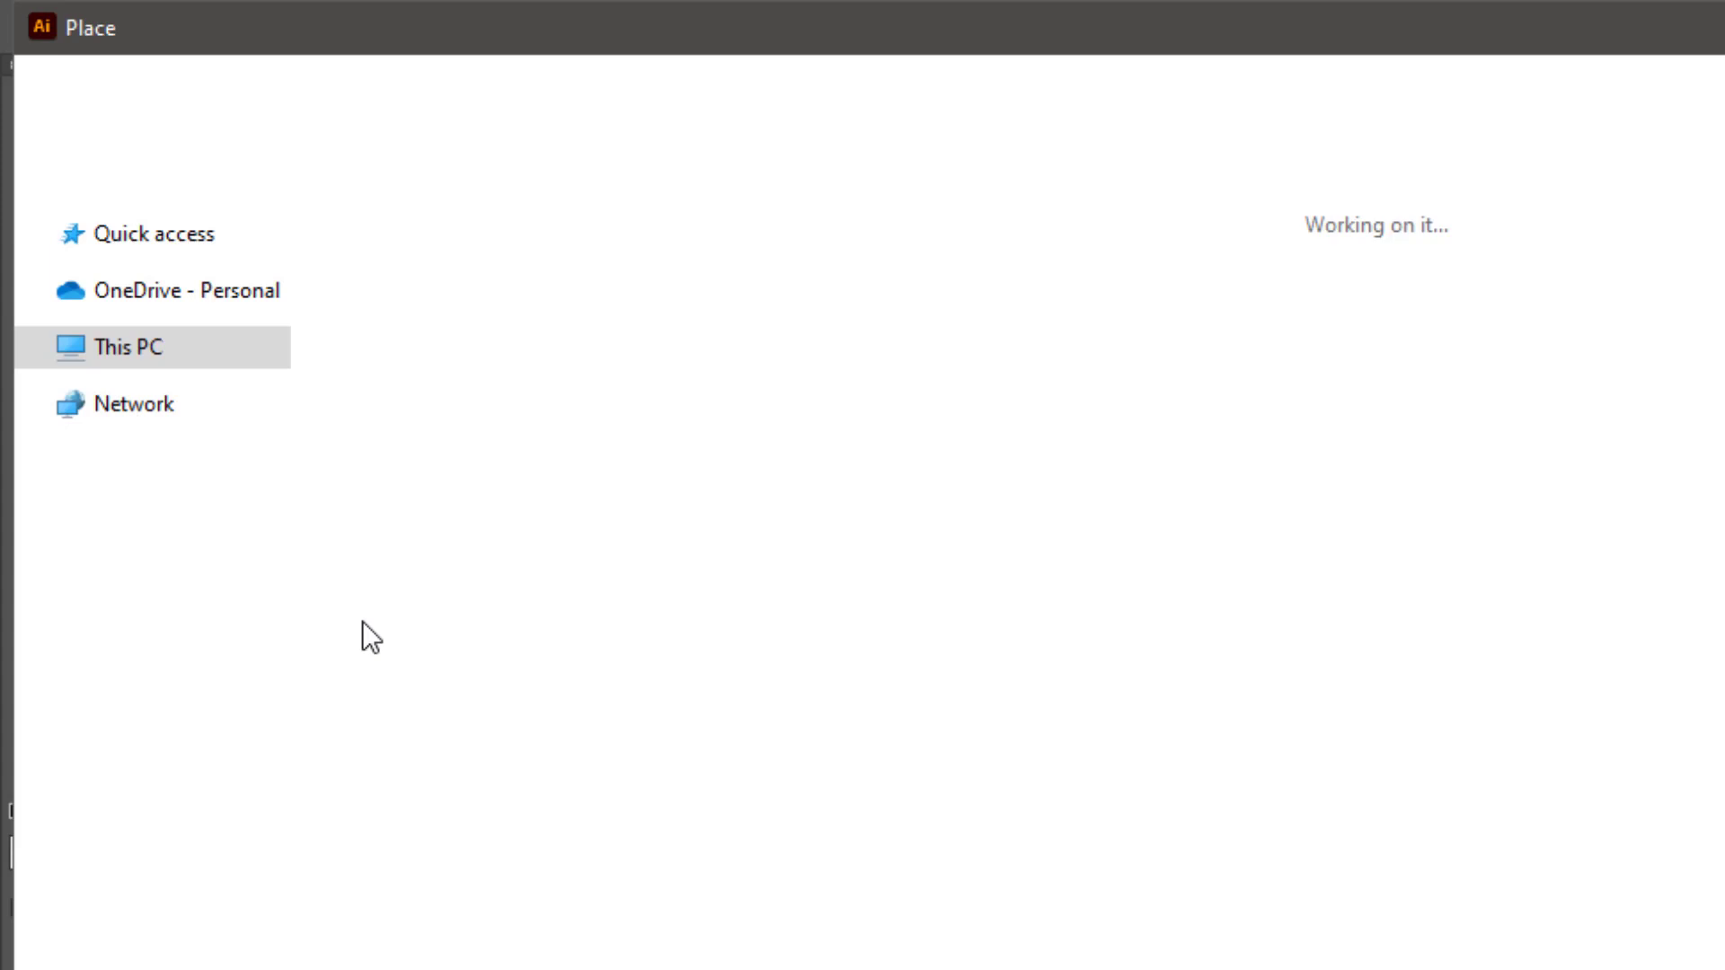
{"action": "left_click", "coordinate": [1267, 823]}
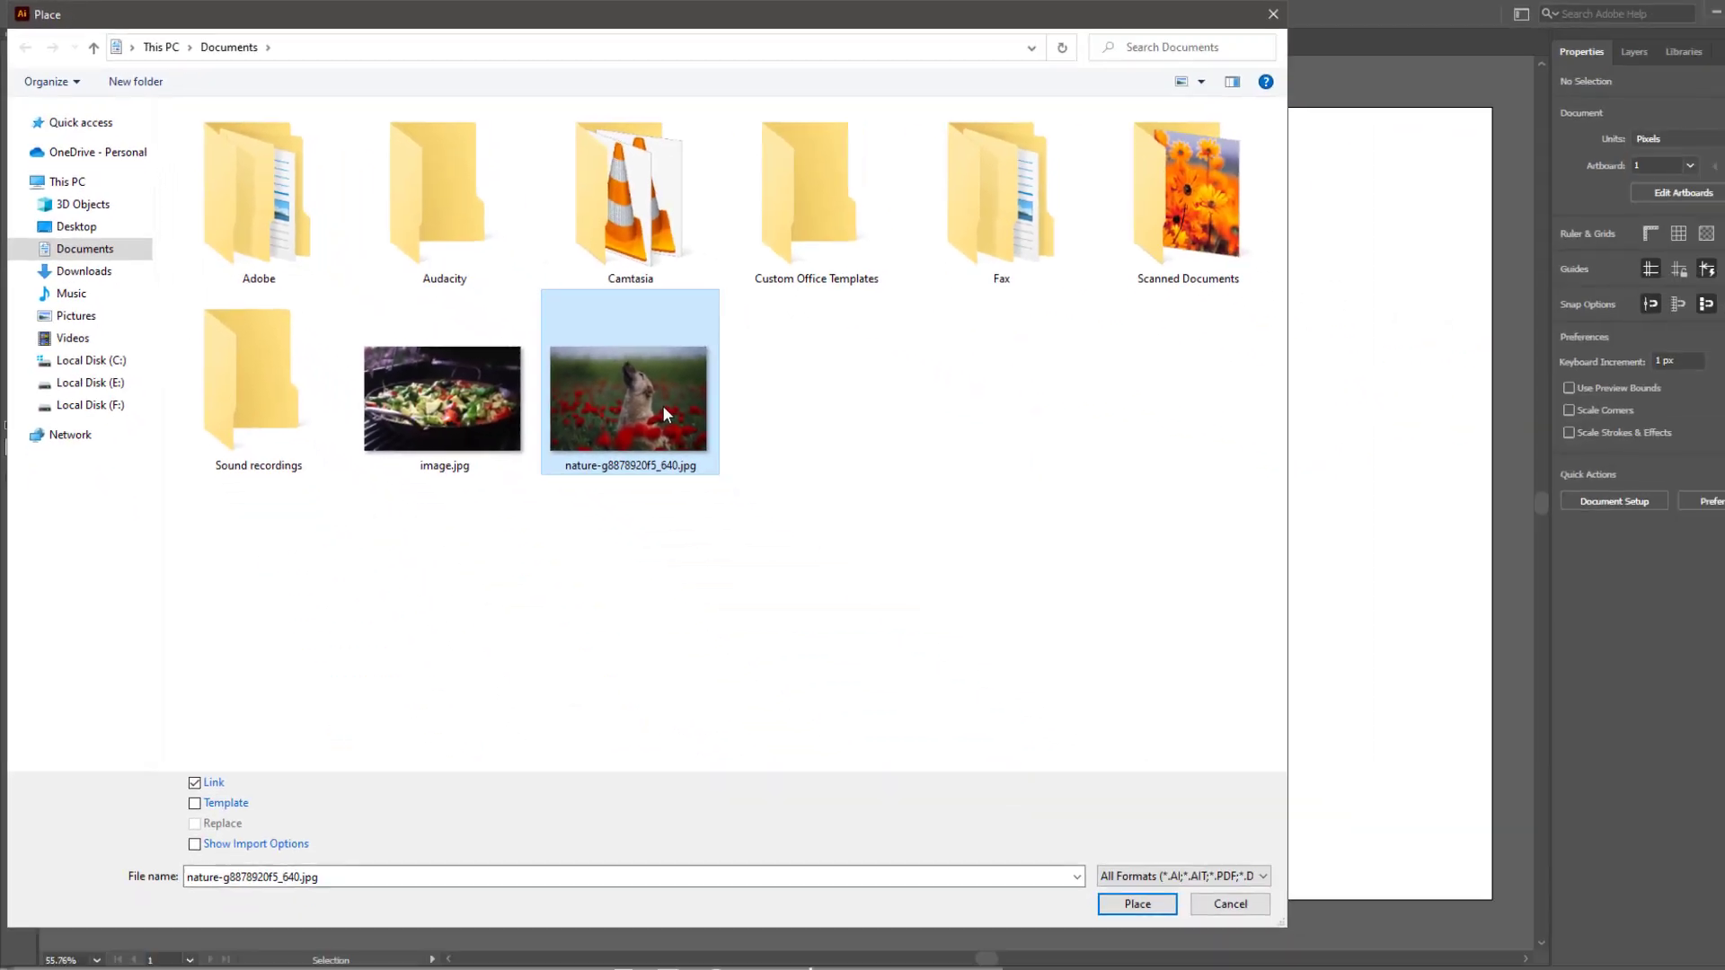
{"action": "left_click", "coordinate": [1099, 873]}
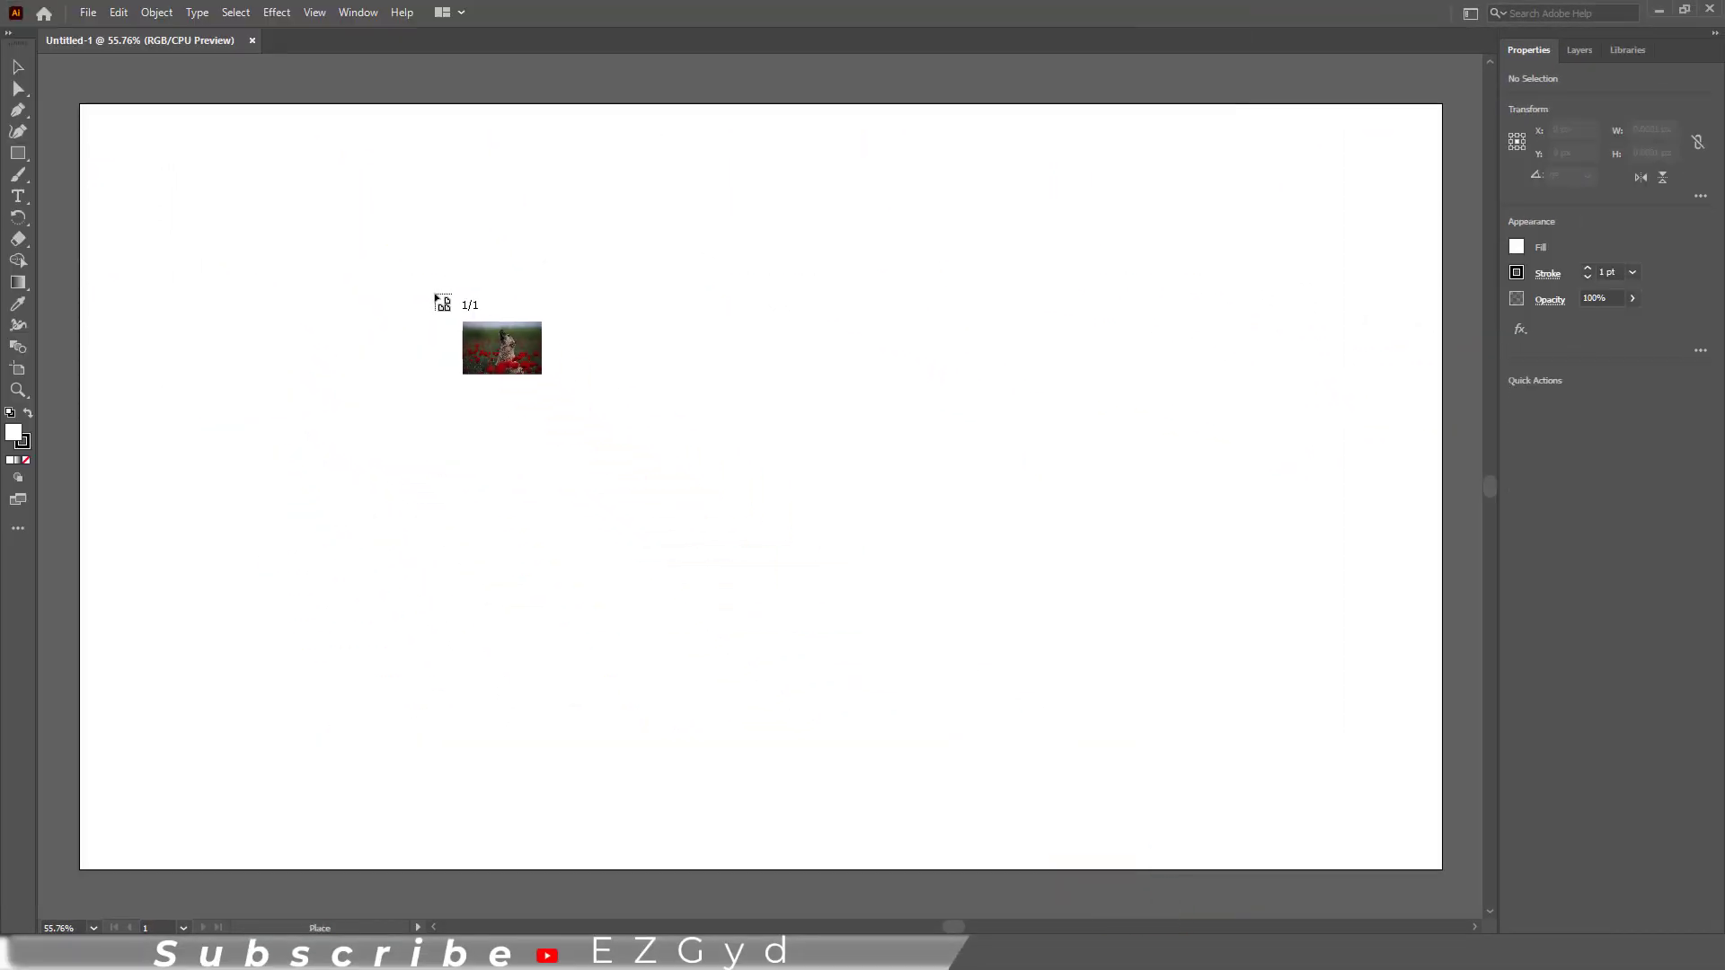
{"action": "mouse_move", "coordinate": [369, 251]}
{"action": "left_mouse_down"}
{"action": "mouse_move", "coordinate": [1322, 771]}
{"action": "mouse_move", "coordinate": [1259, 735]}
{"action": "left_mouse_up"}
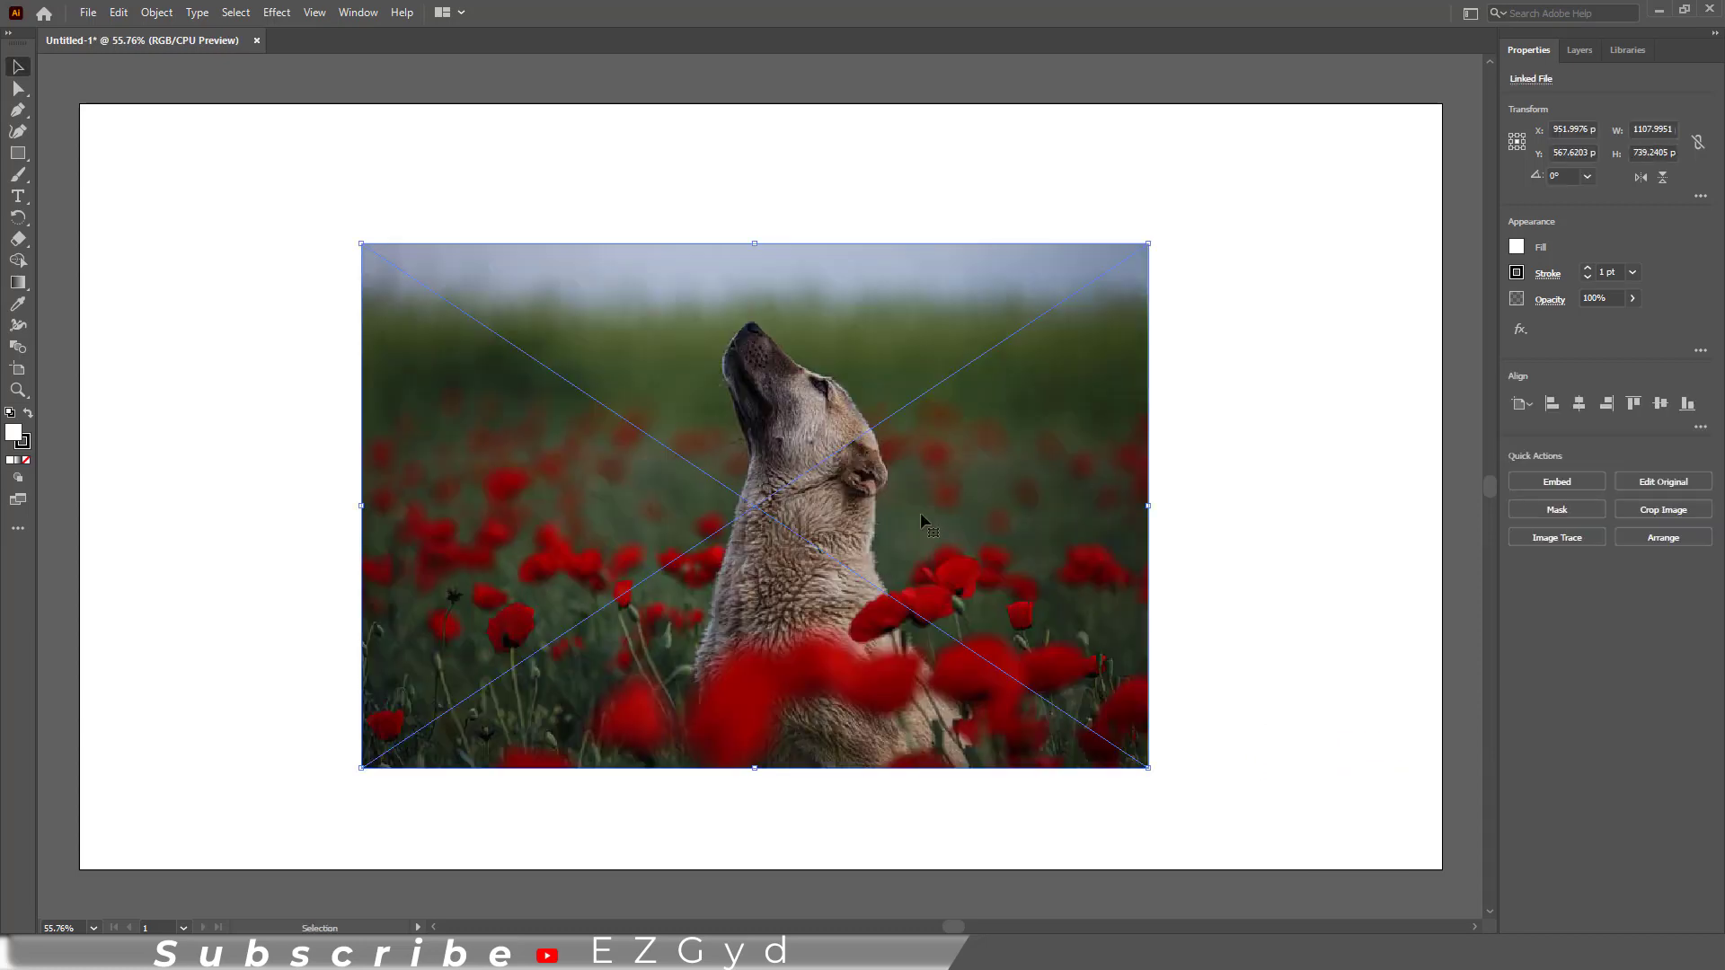
Step: Embed the placed dog photo and convert it to grayscale through Edit Colors
{"action": "left_click", "coordinate": [1557, 482]}
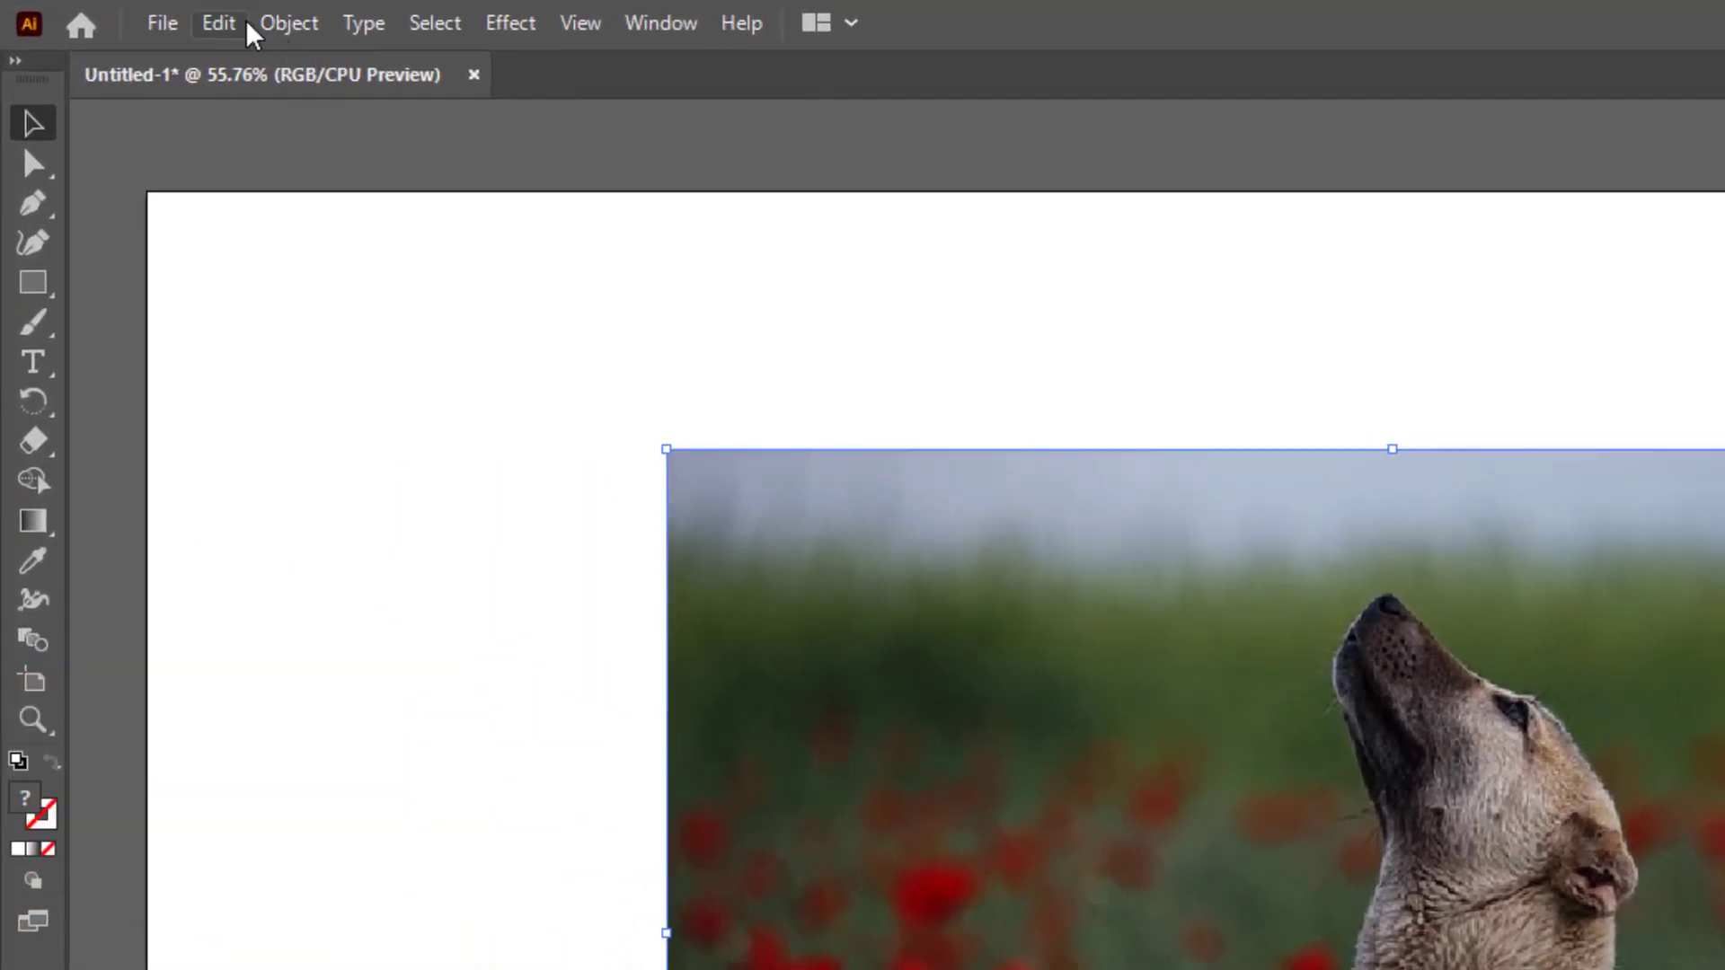
{"action": "left_click", "coordinate": [119, 13]}
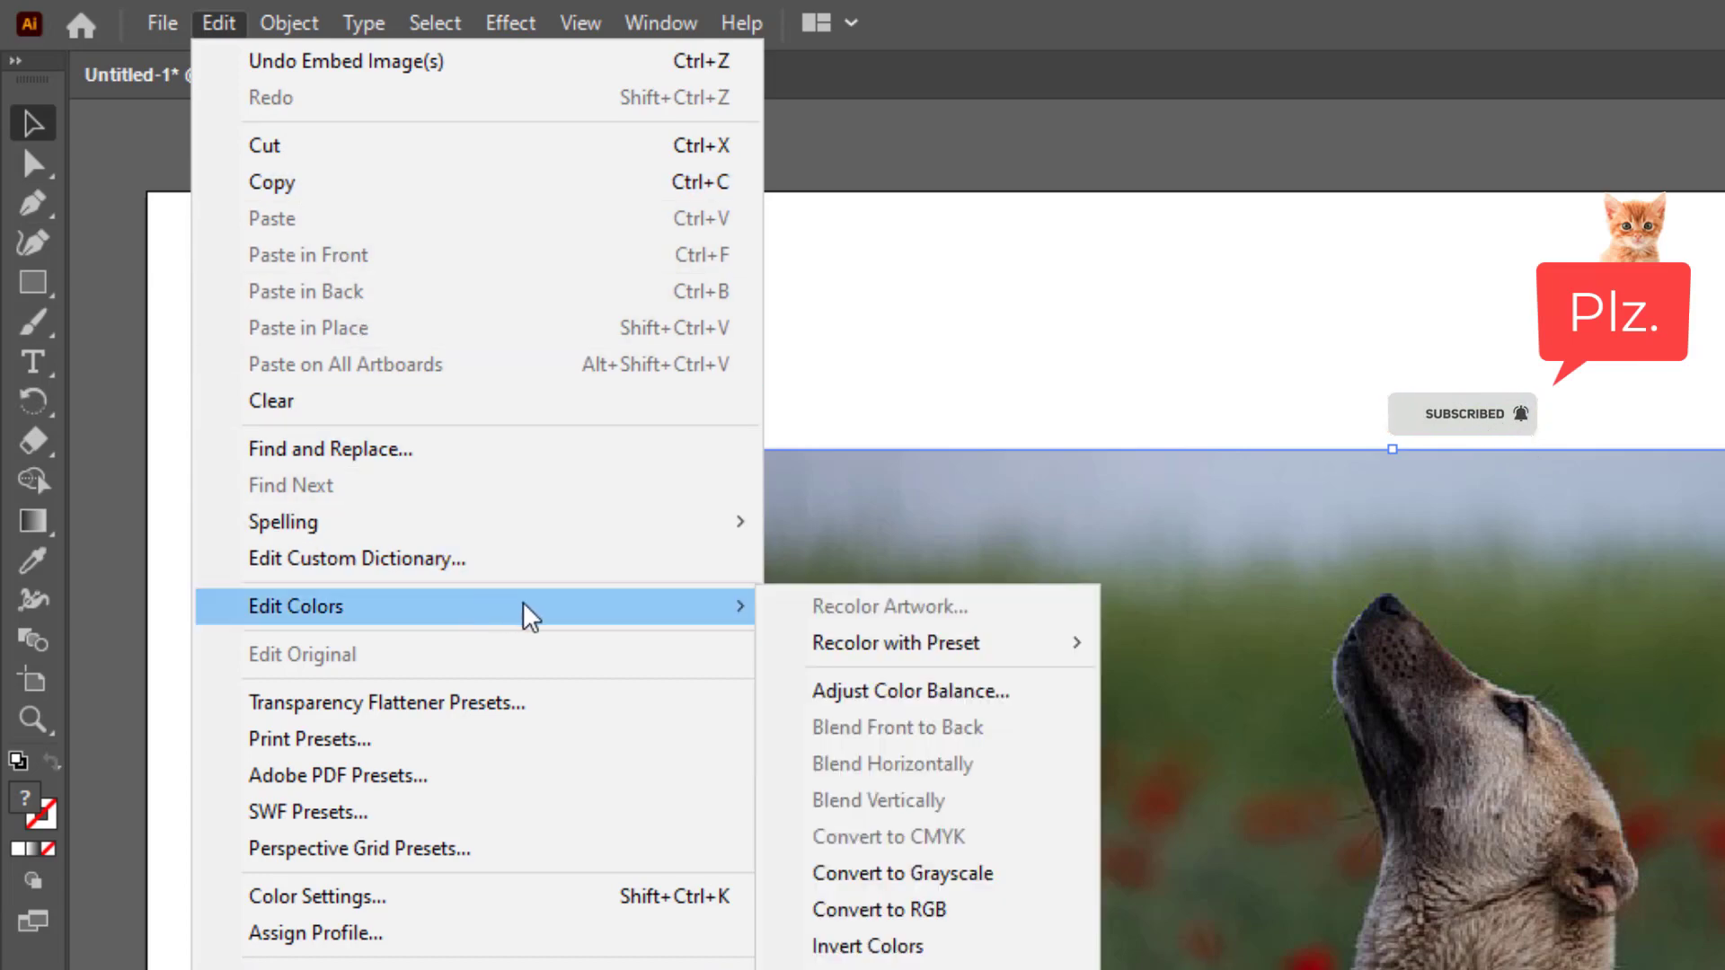
{"action": "mouse_move", "coordinate": [296, 607]}
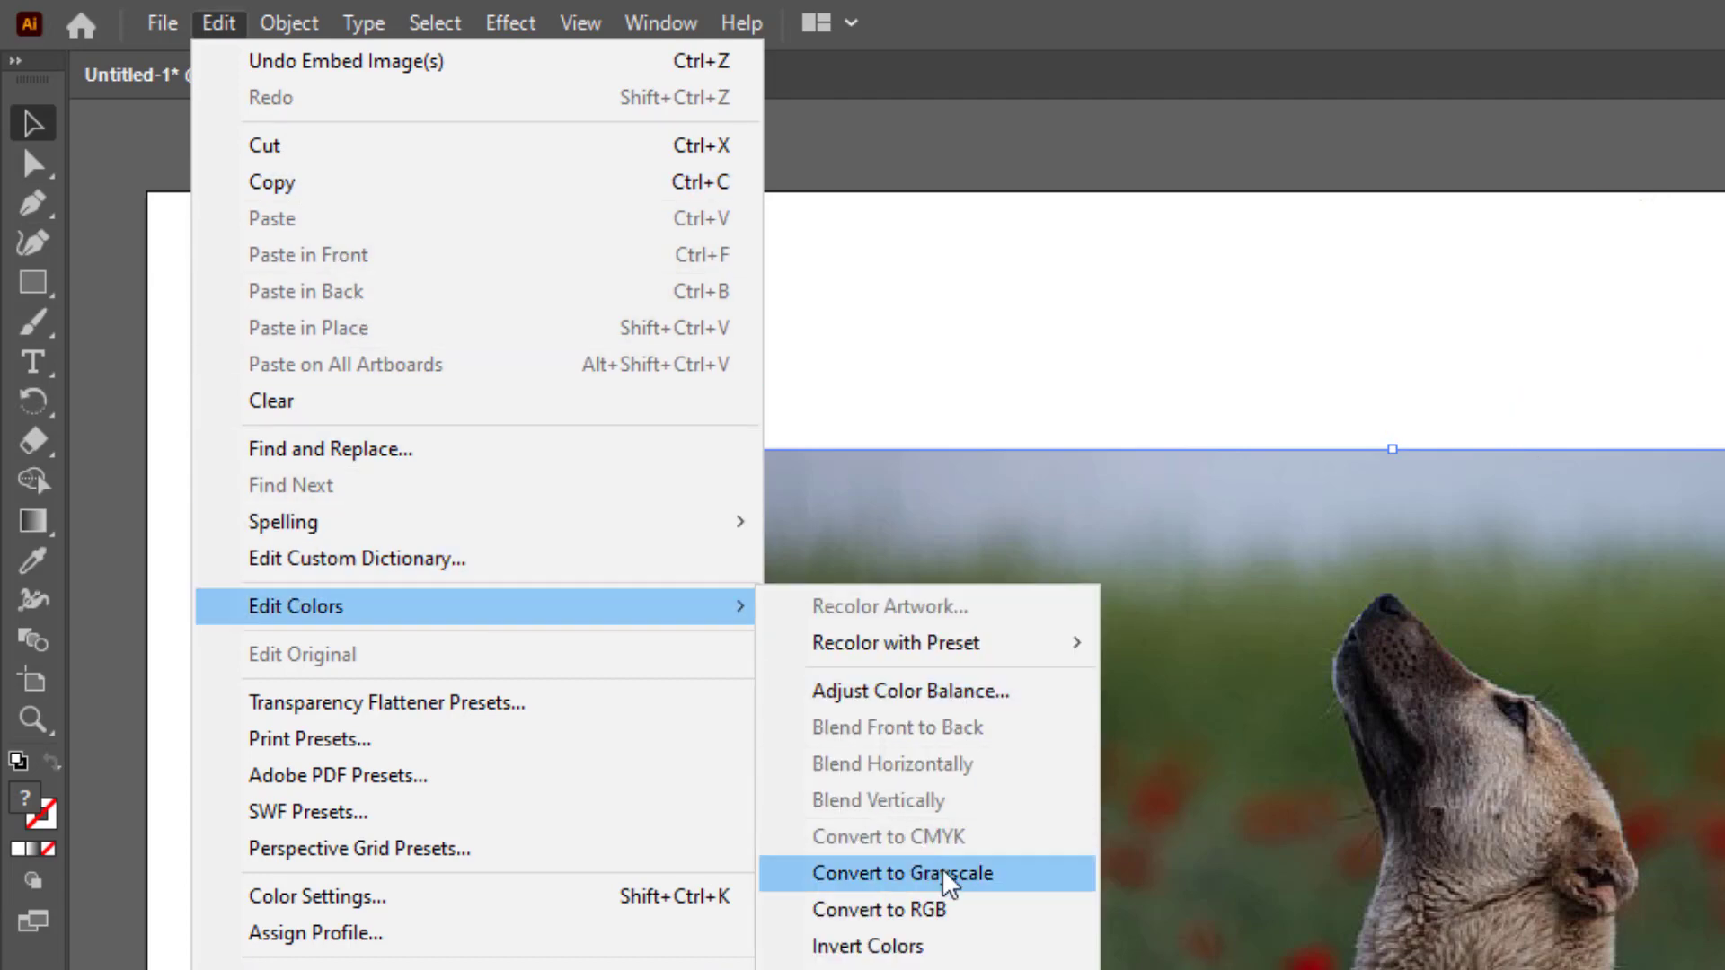
{"action": "left_click", "coordinate": [1020, 874]}
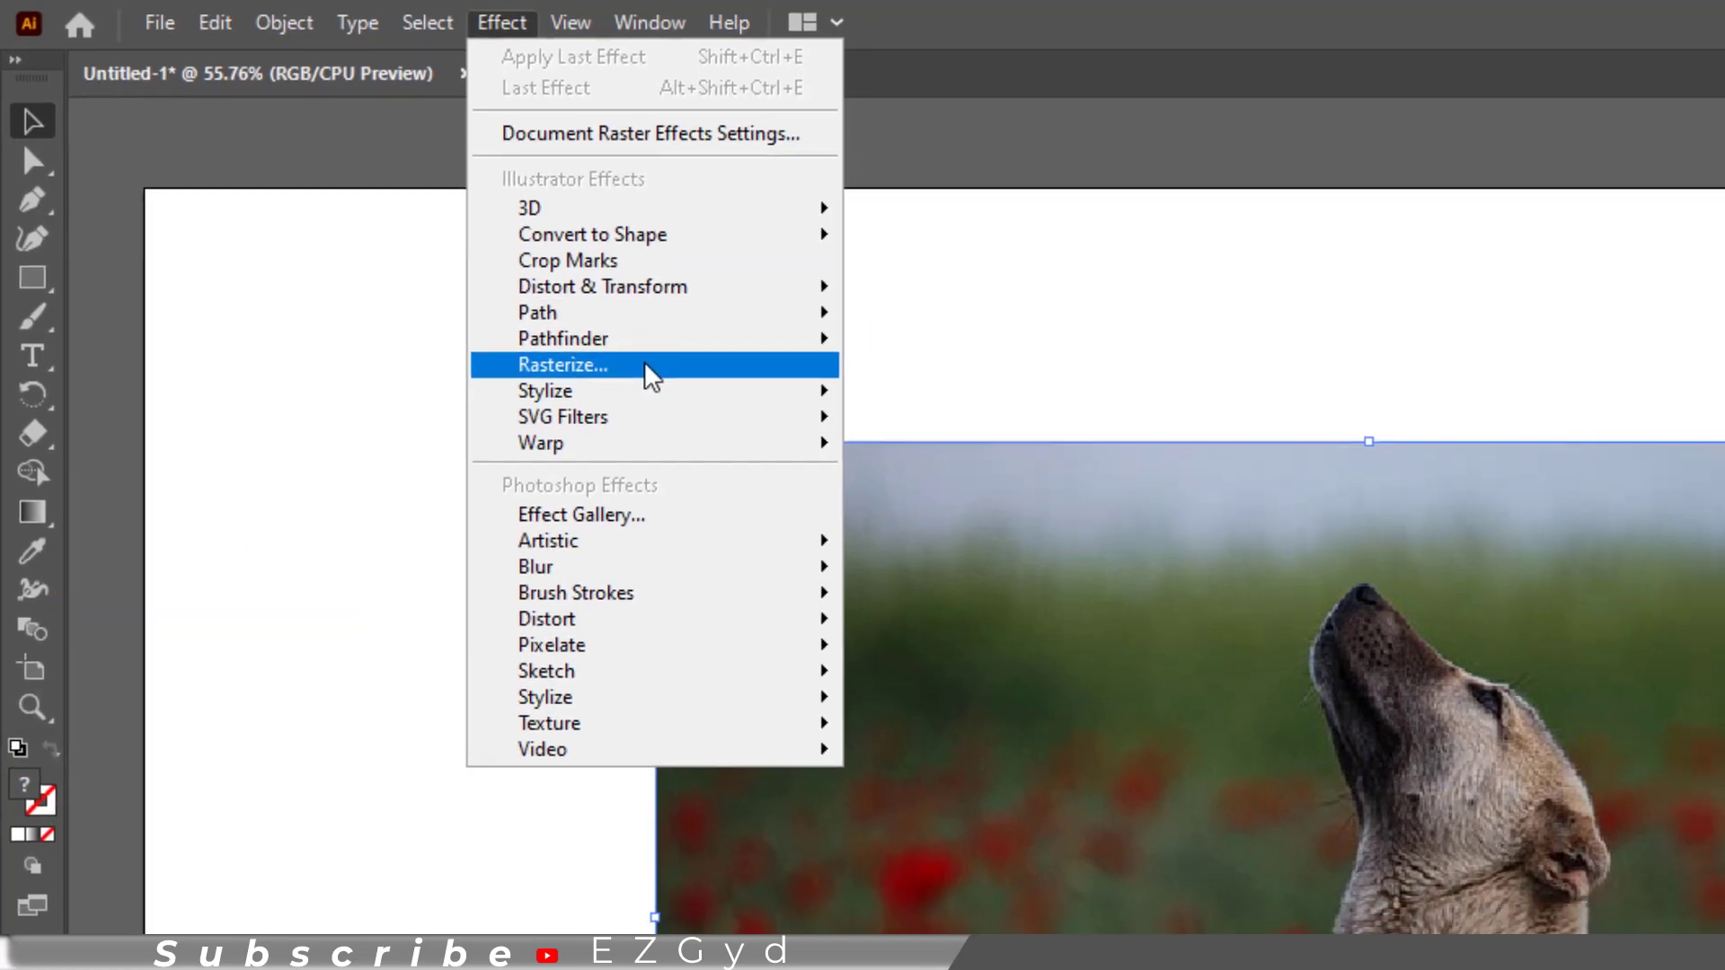
Step: Rasterize the dog photo with a Grayscale colour model at High (300 ppi) resolution
{"action": "left_click", "coordinate": [584, 380]}
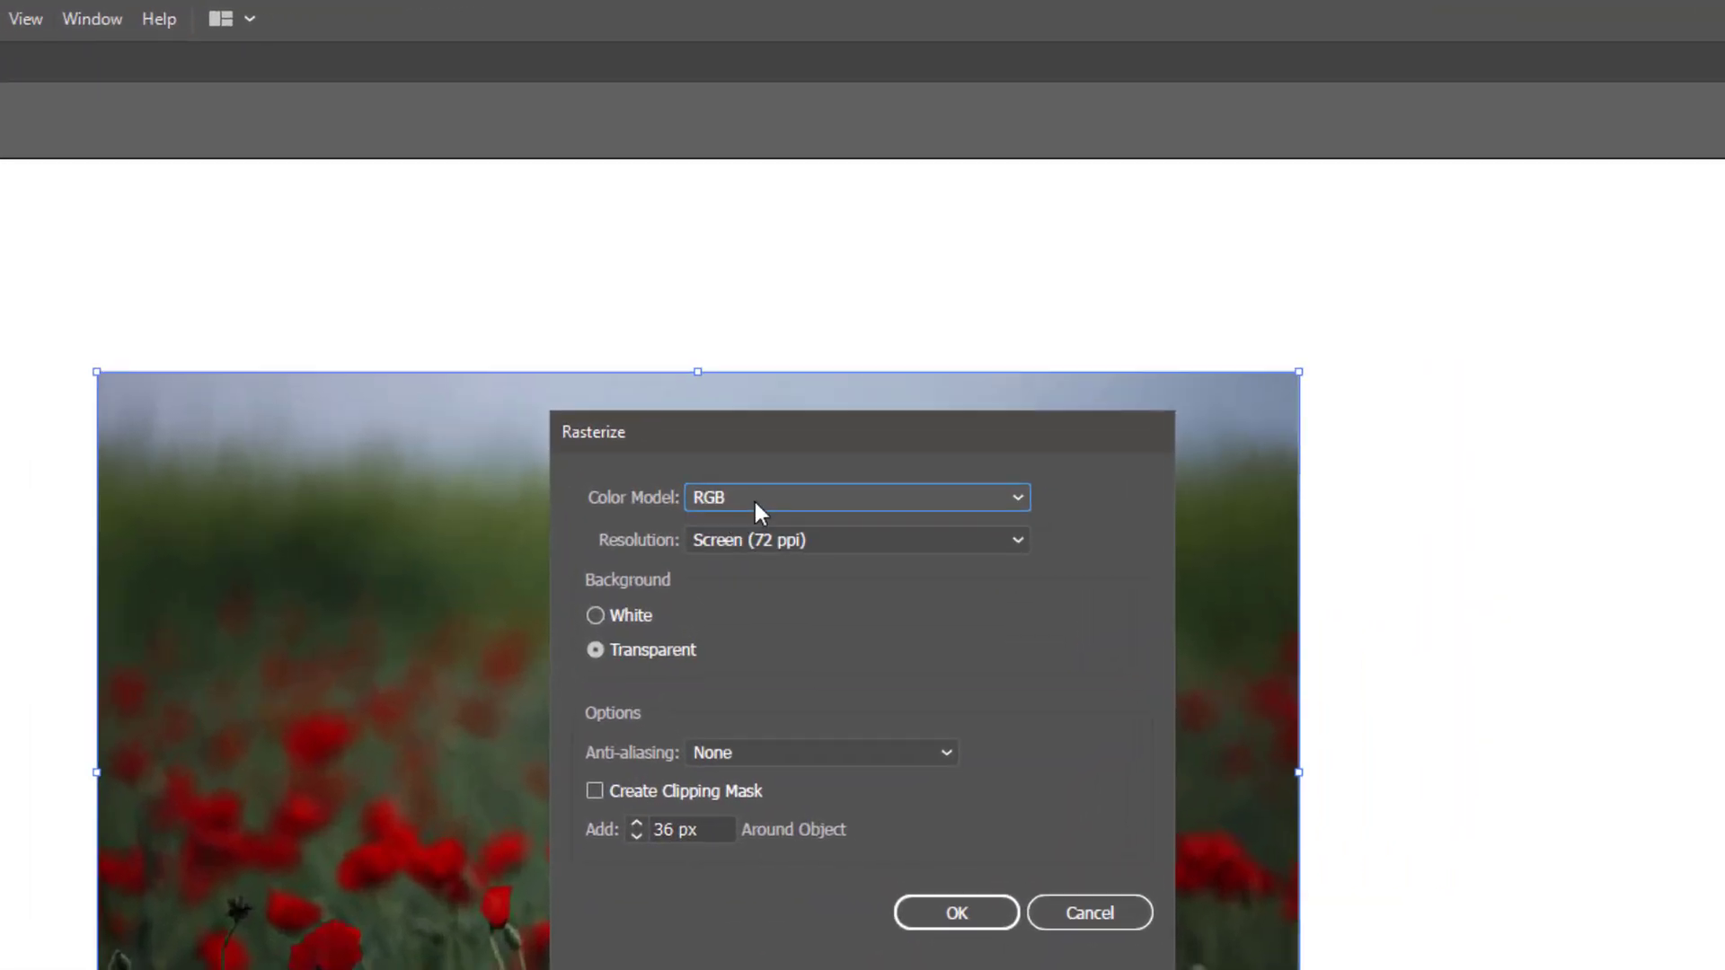
{"action": "left_click", "coordinate": [753, 497]}
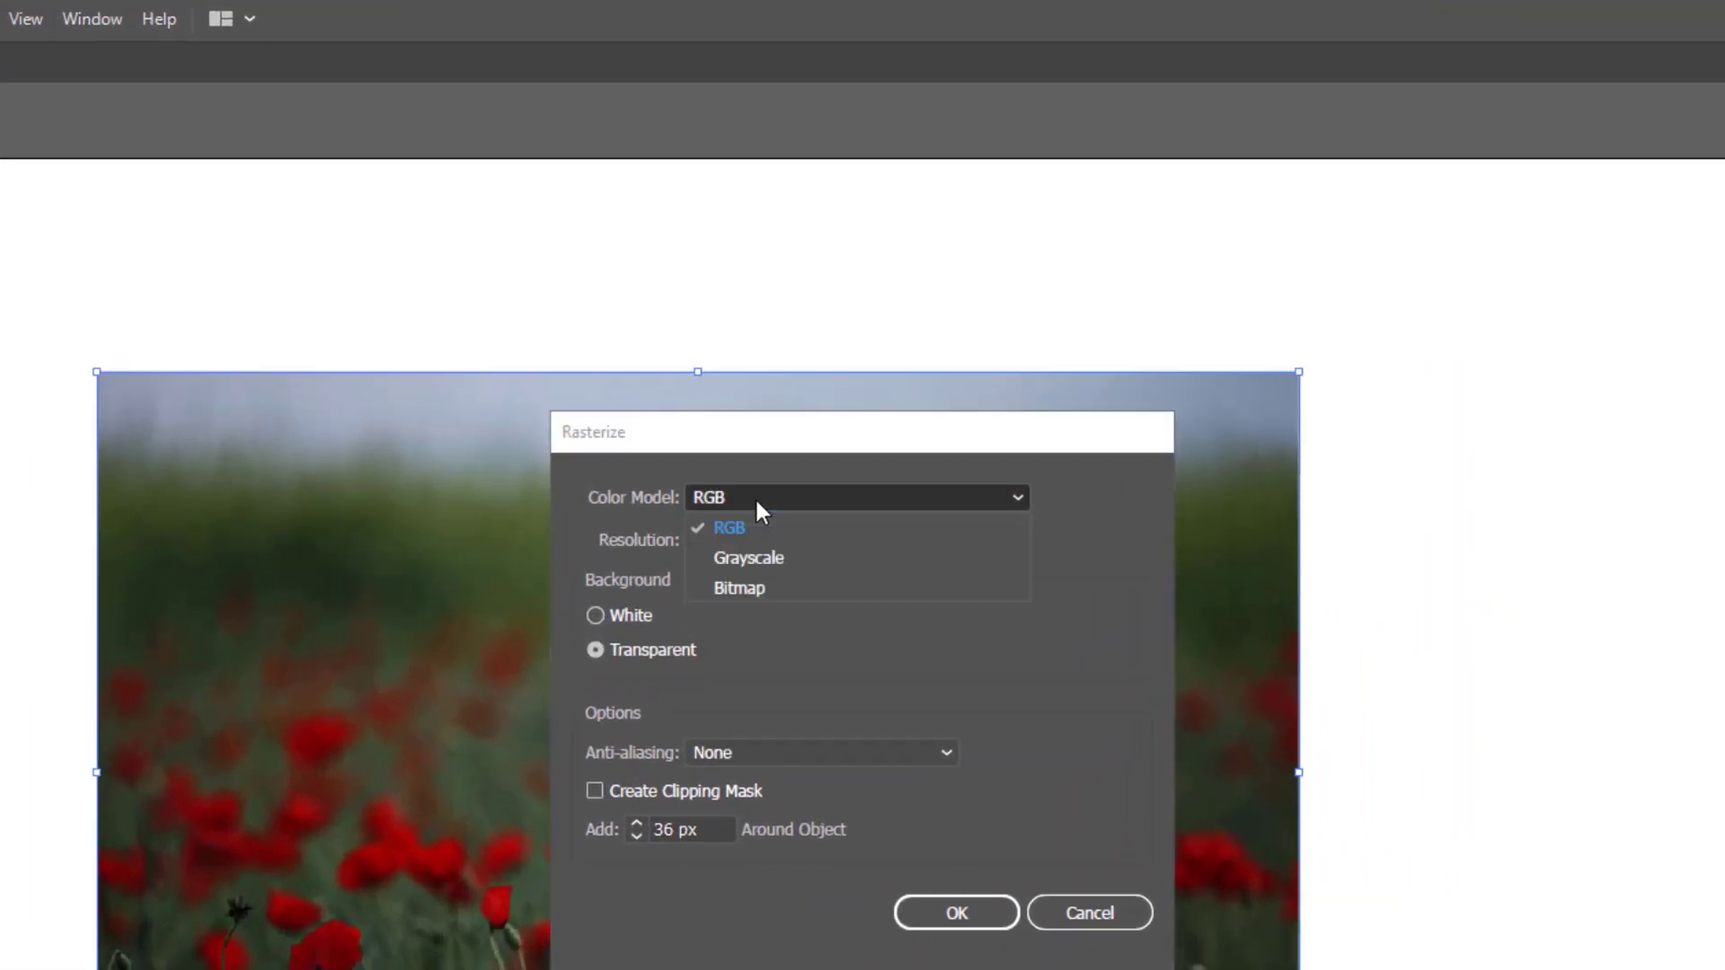
{"action": "left_click", "coordinate": [787, 557]}
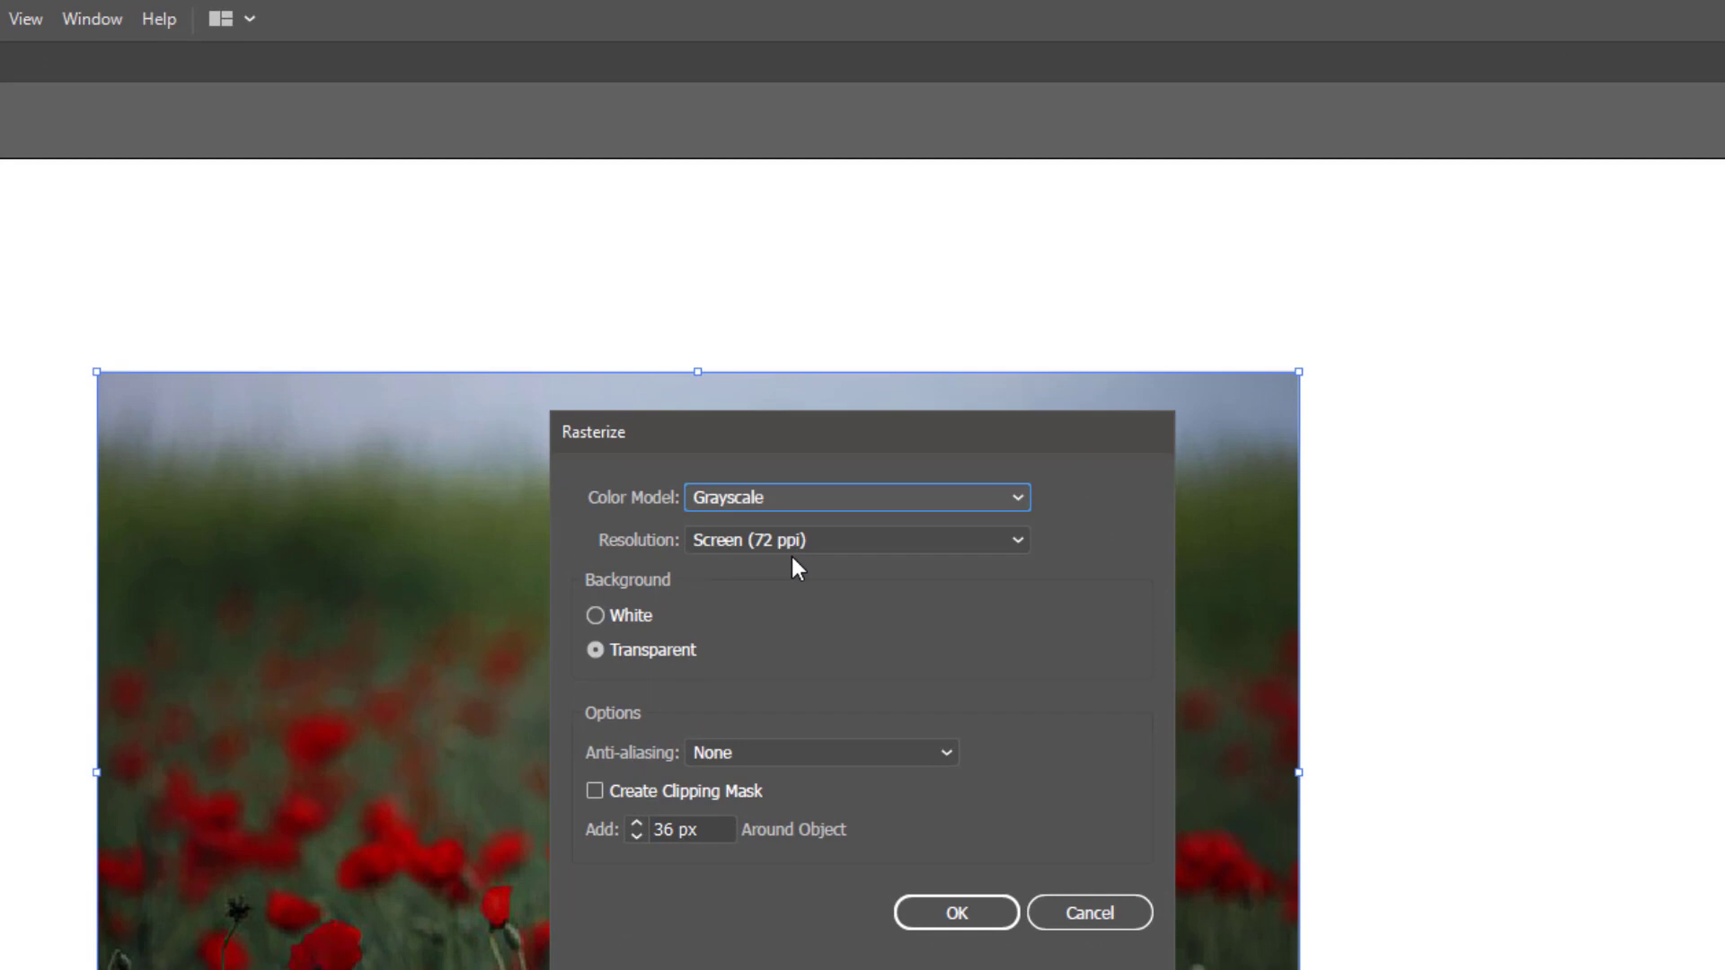
{"action": "left_click", "coordinate": [861, 538]}
{"action": "left_click", "coordinate": [766, 629]}
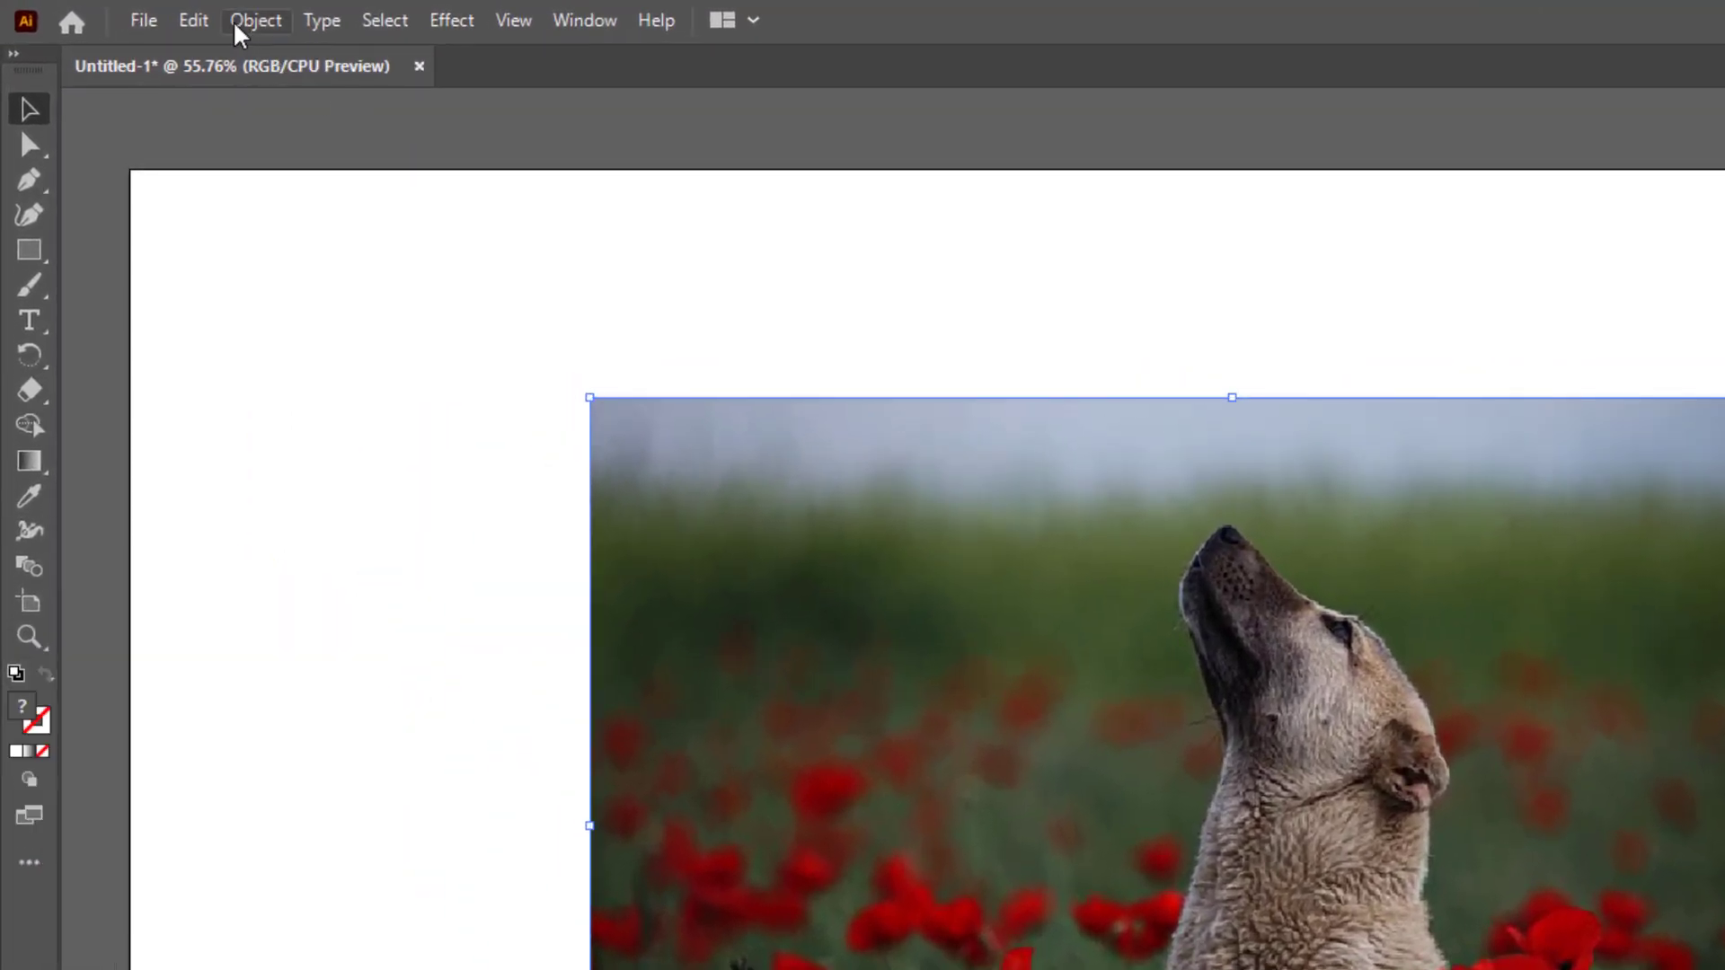
Step: Apply Saturate at about -90% intensity to the dog photo with Preview, then deselect it
{"action": "left_click", "coordinate": [193, 20]}
{"action": "mouse_move", "coordinate": [262, 537]}
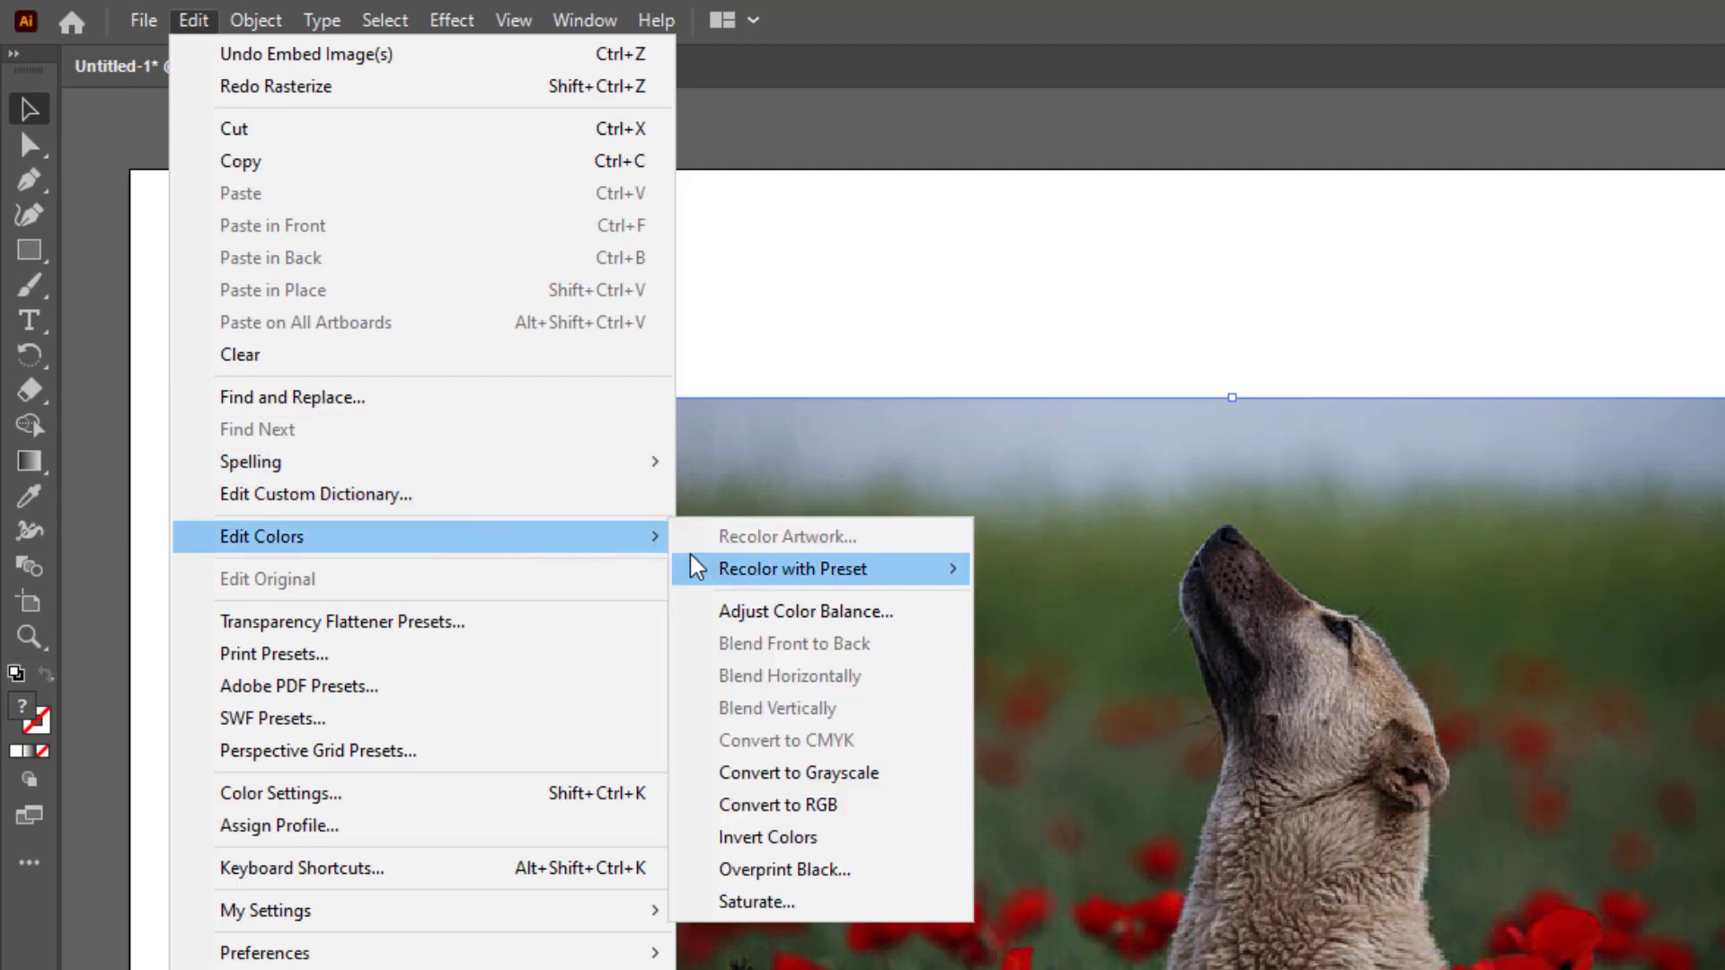
{"action": "left_click", "coordinate": [857, 901]}
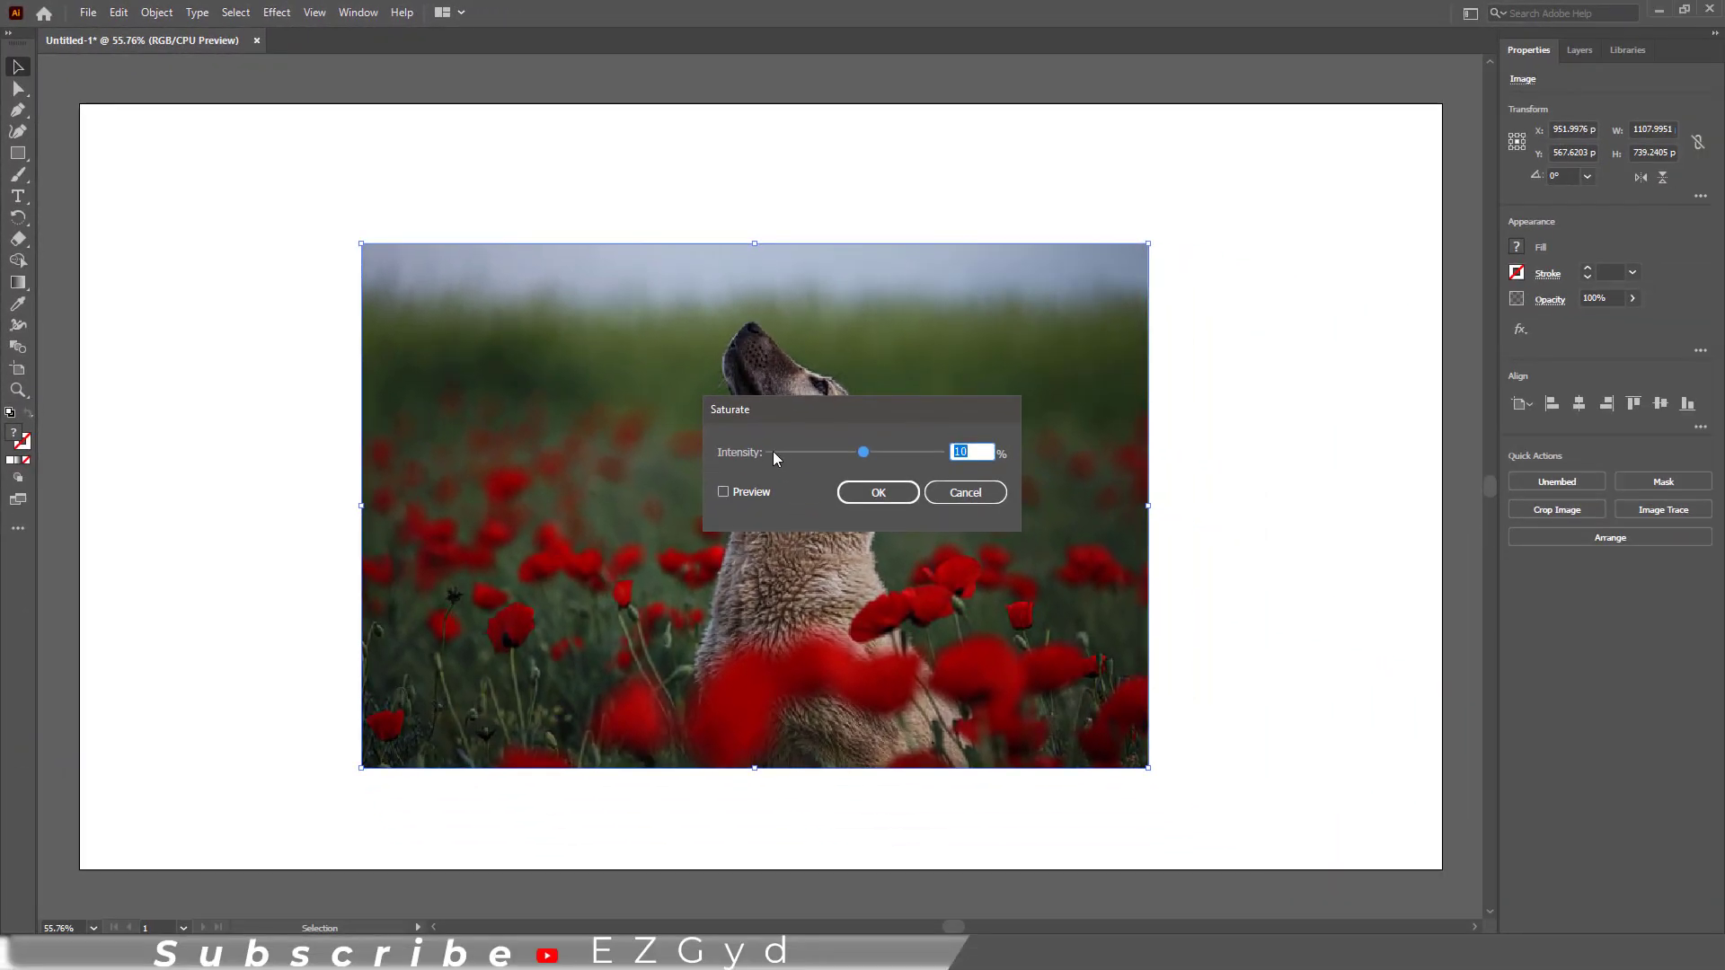
{"action": "left_click", "coordinate": [772, 452]}
{"action": "left_click_drag", "start_coordinate": [777, 455], "coordinate": [811, 454]}
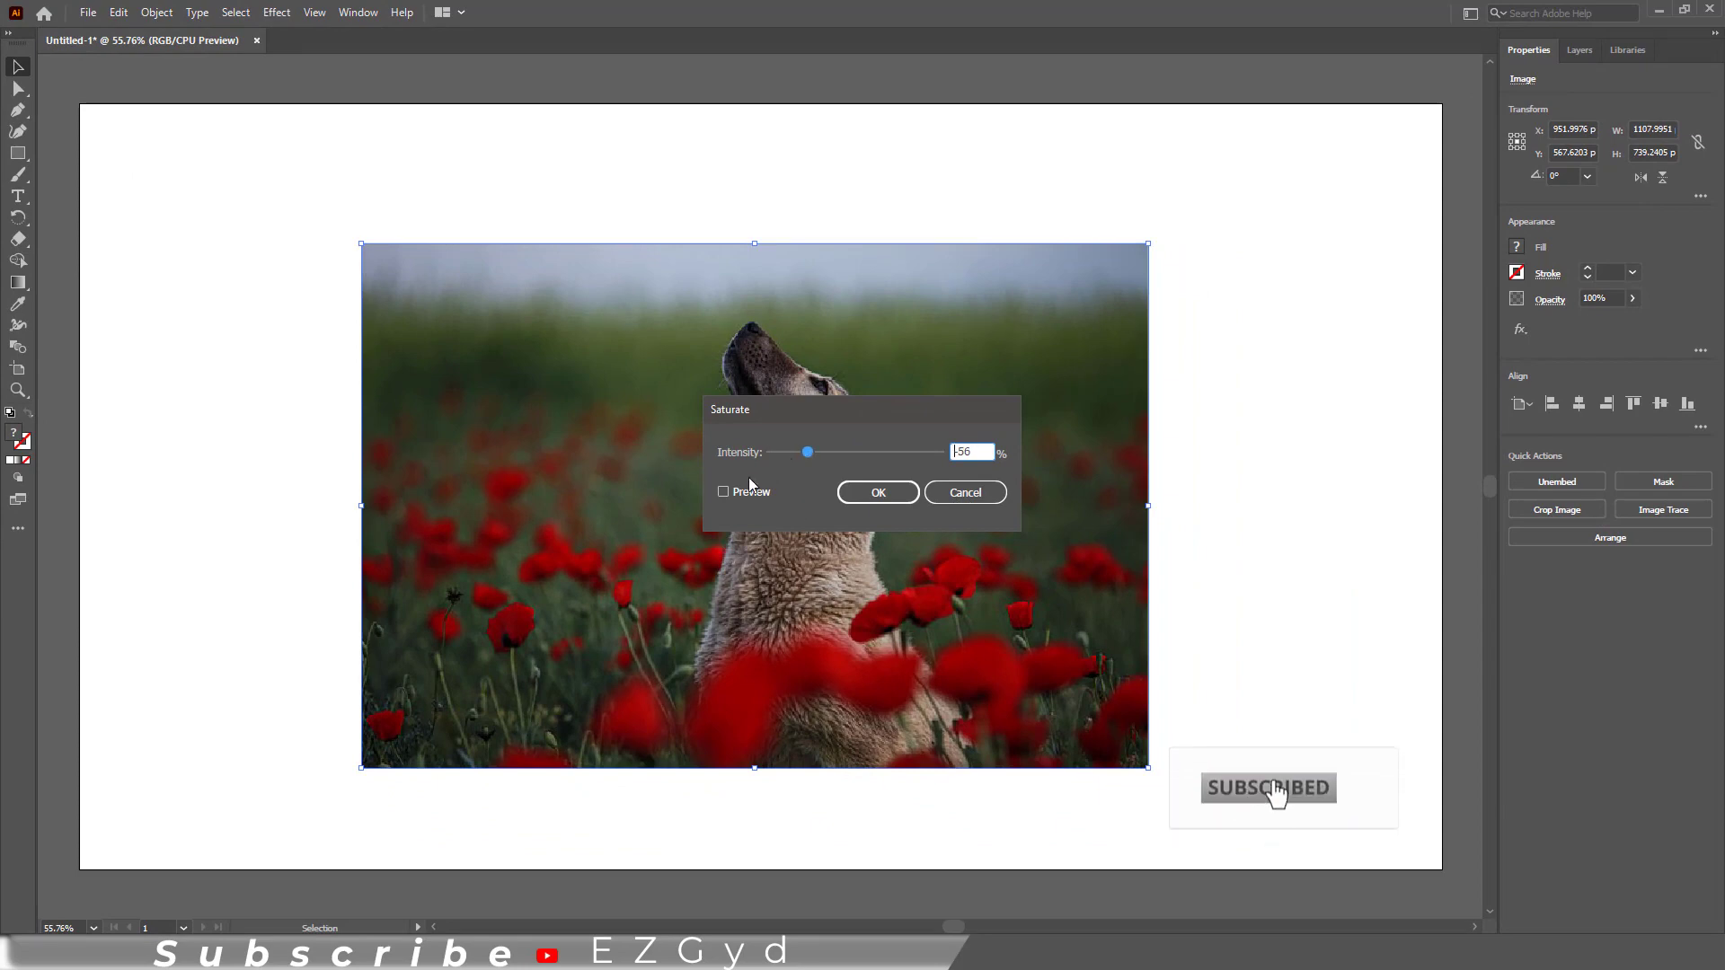
{"action": "left_click", "coordinate": [723, 492]}
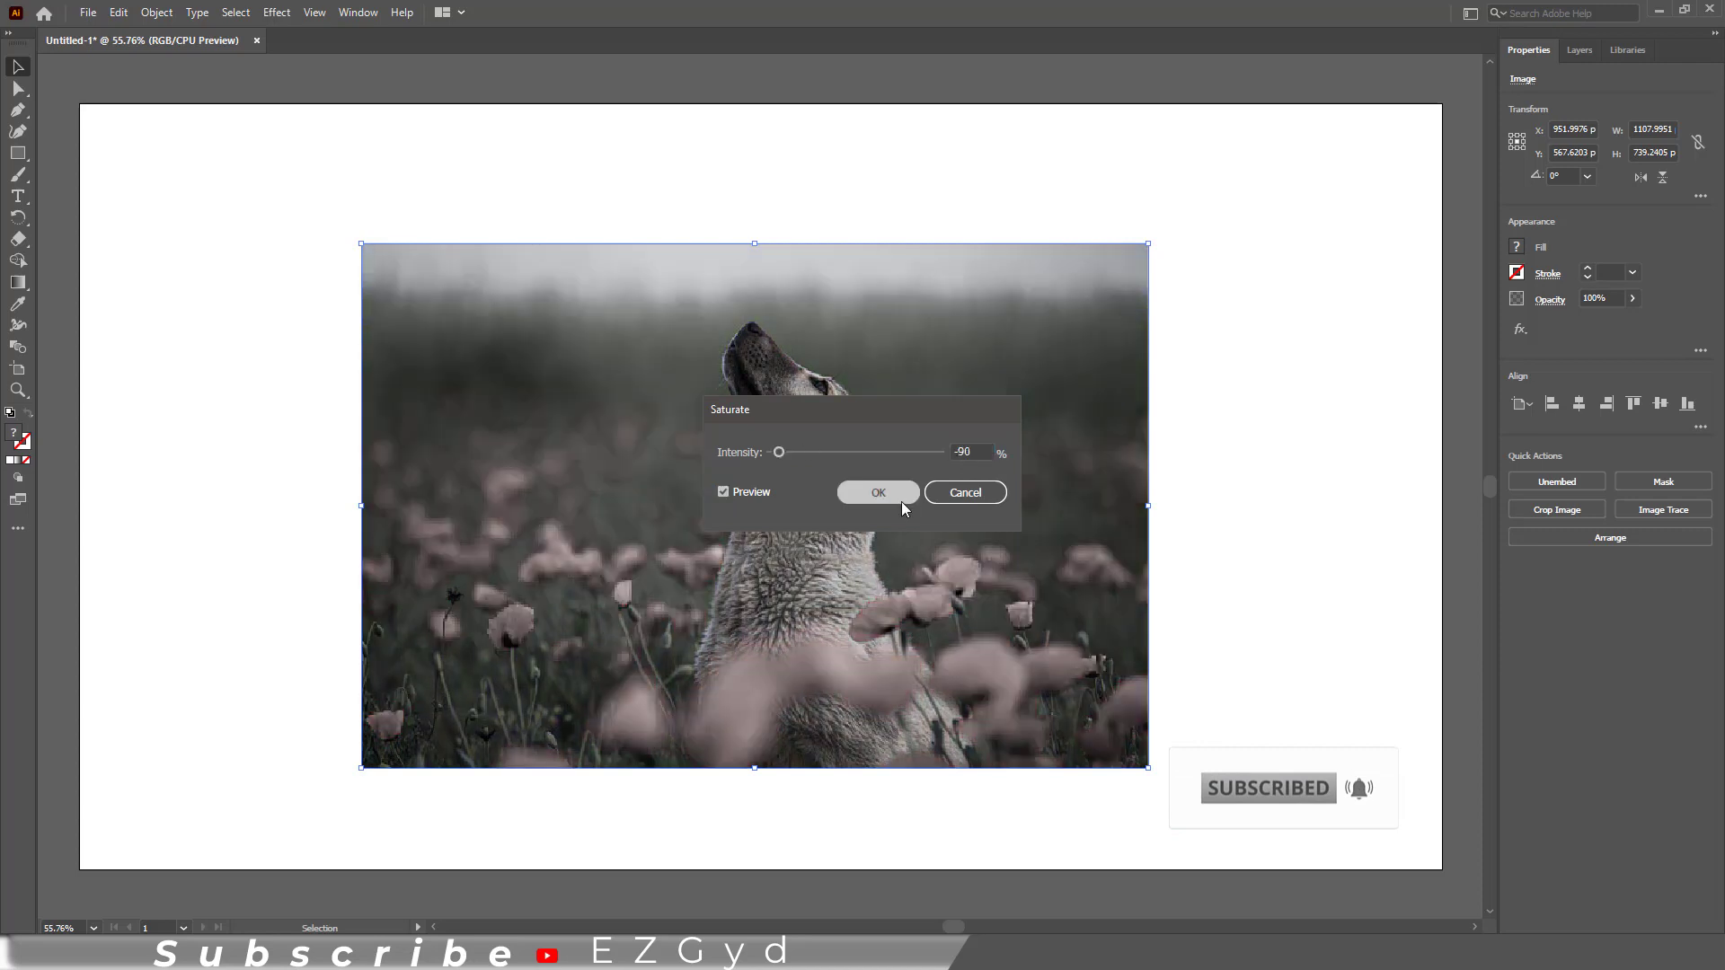
{"action": "left_click", "coordinate": [877, 492]}
{"action": "left_click", "coordinate": [1321, 607]}
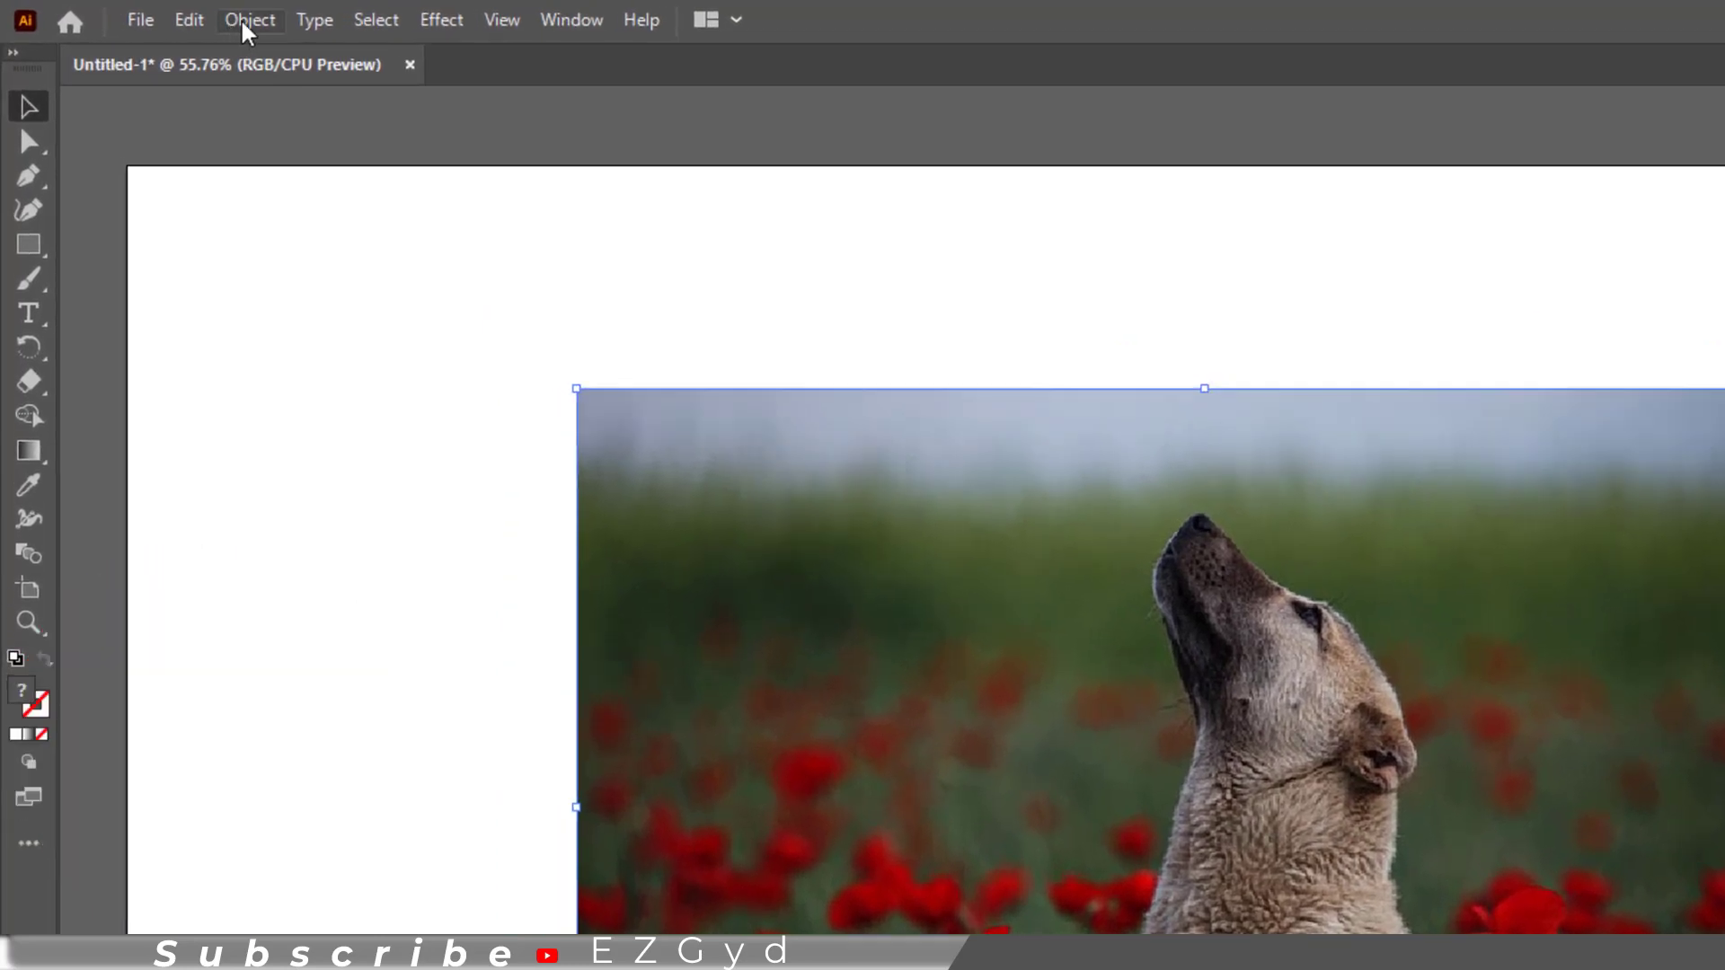
Step: Apply Adjust Color Balance with Grayscale colour mode and Convert enabled to the photo
{"action": "left_click", "coordinate": [246, 30]}
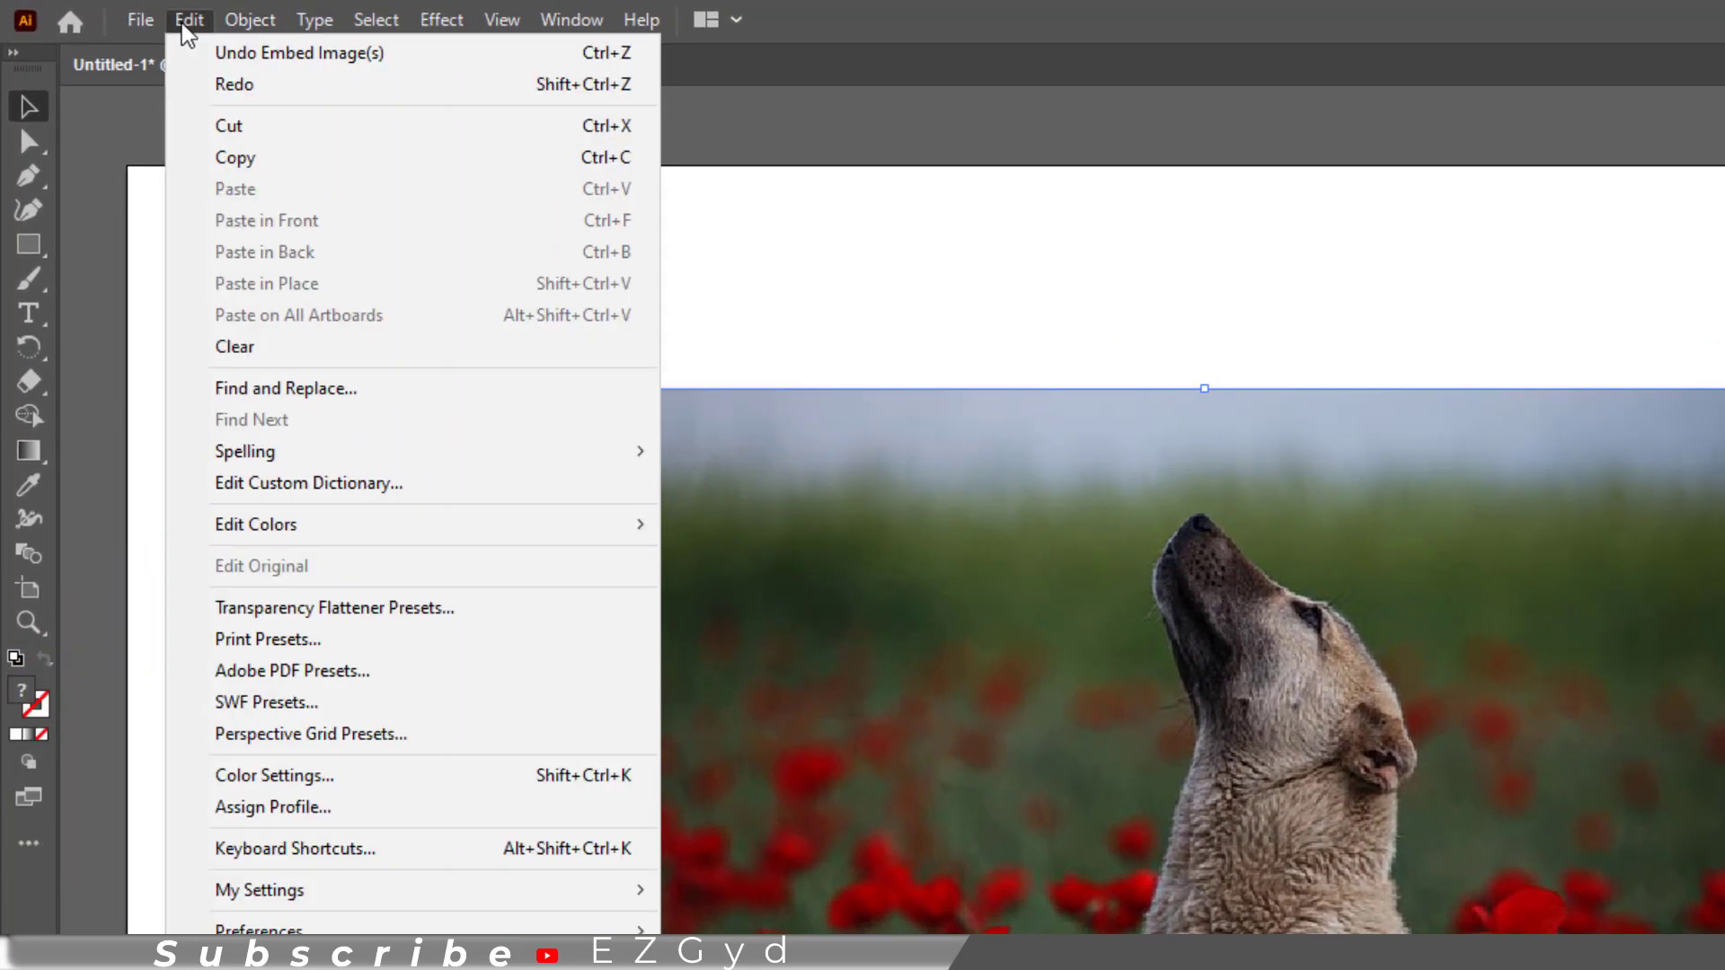
{"action": "mouse_move", "coordinate": [405, 525]}
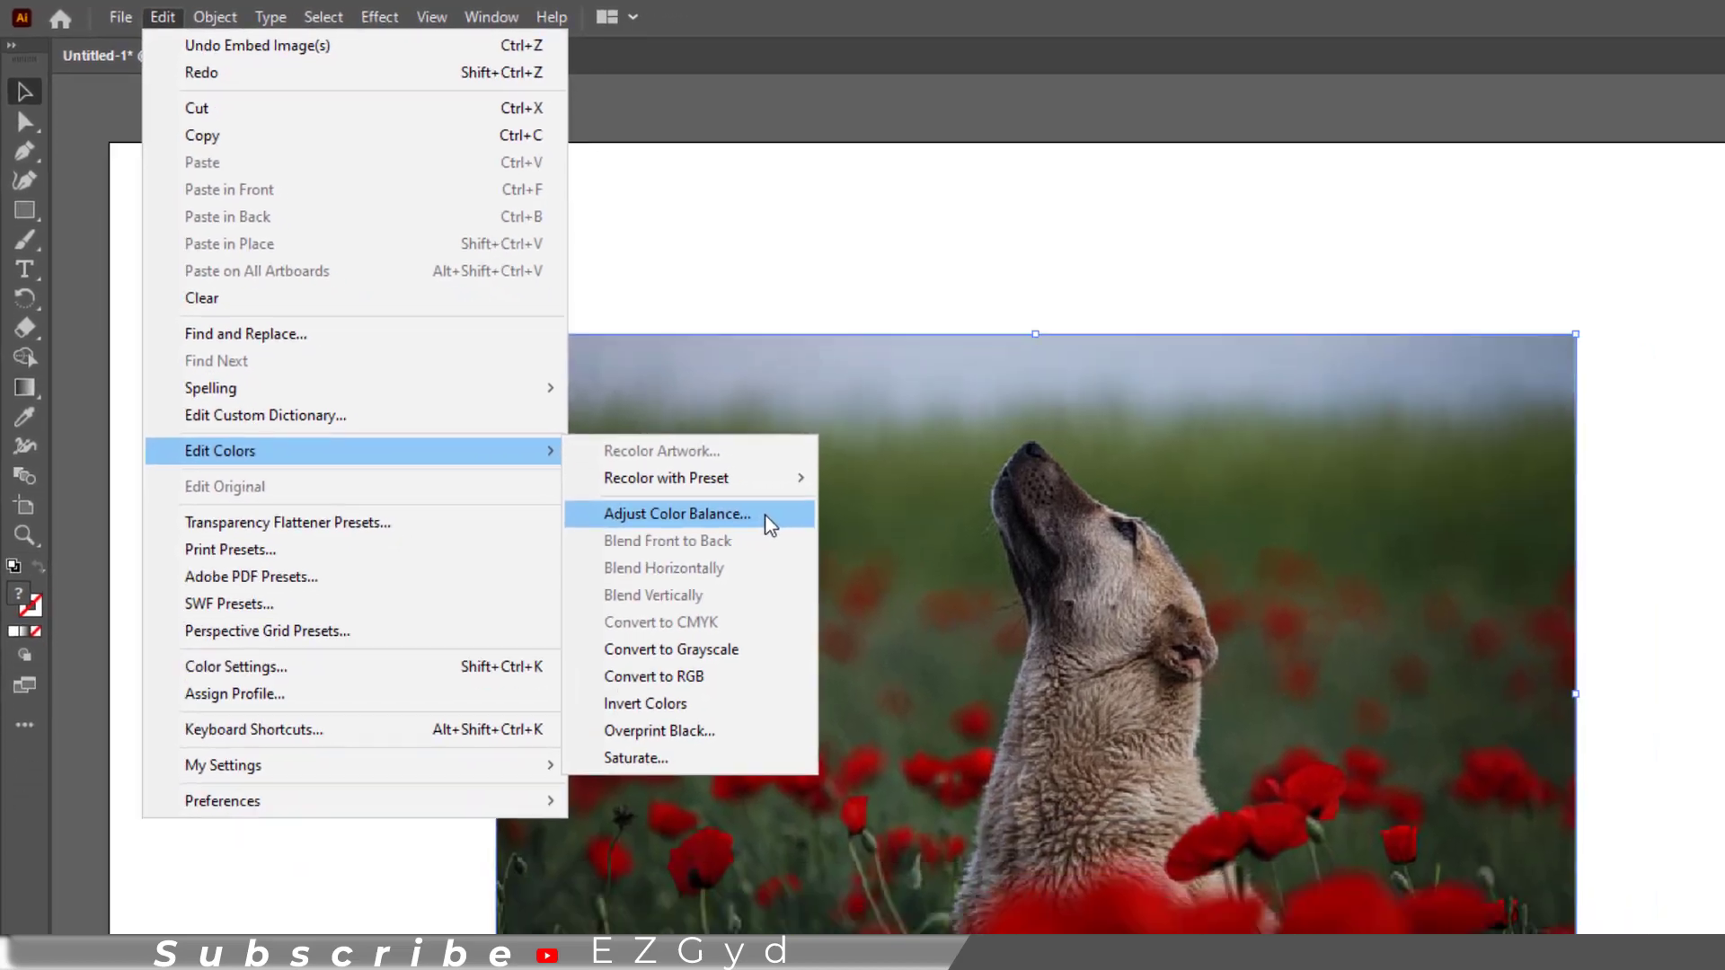
{"action": "left_click", "coordinate": [769, 516]}
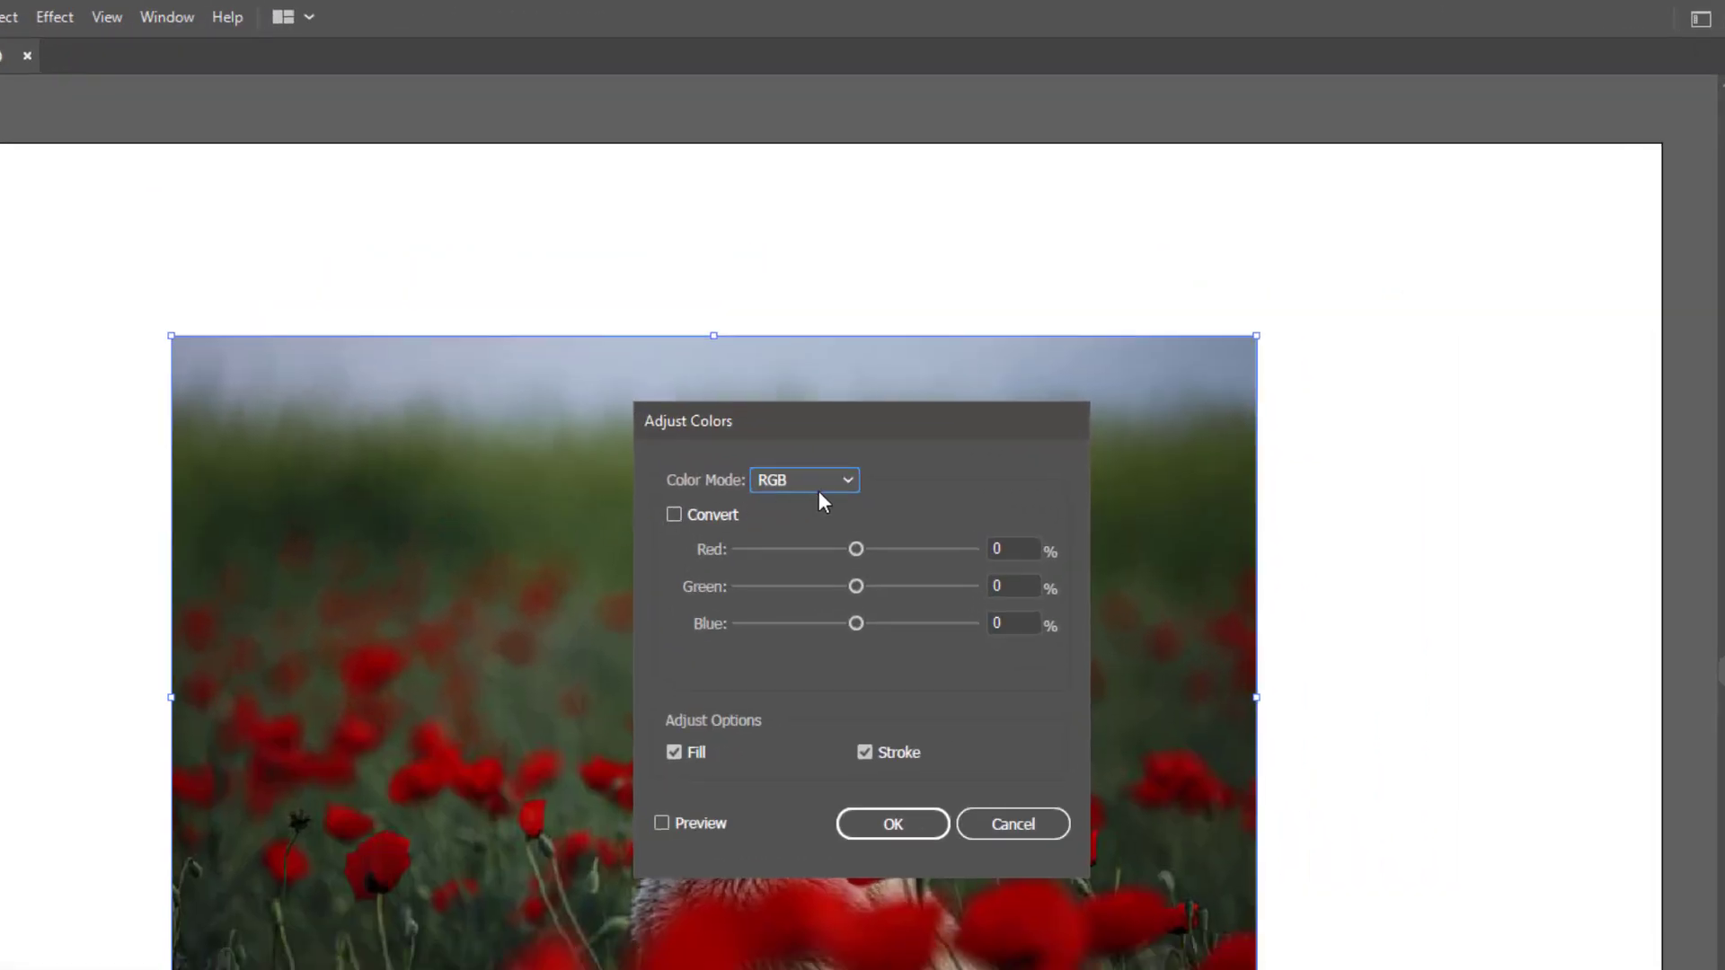
{"action": "left_click", "coordinate": [818, 482]}
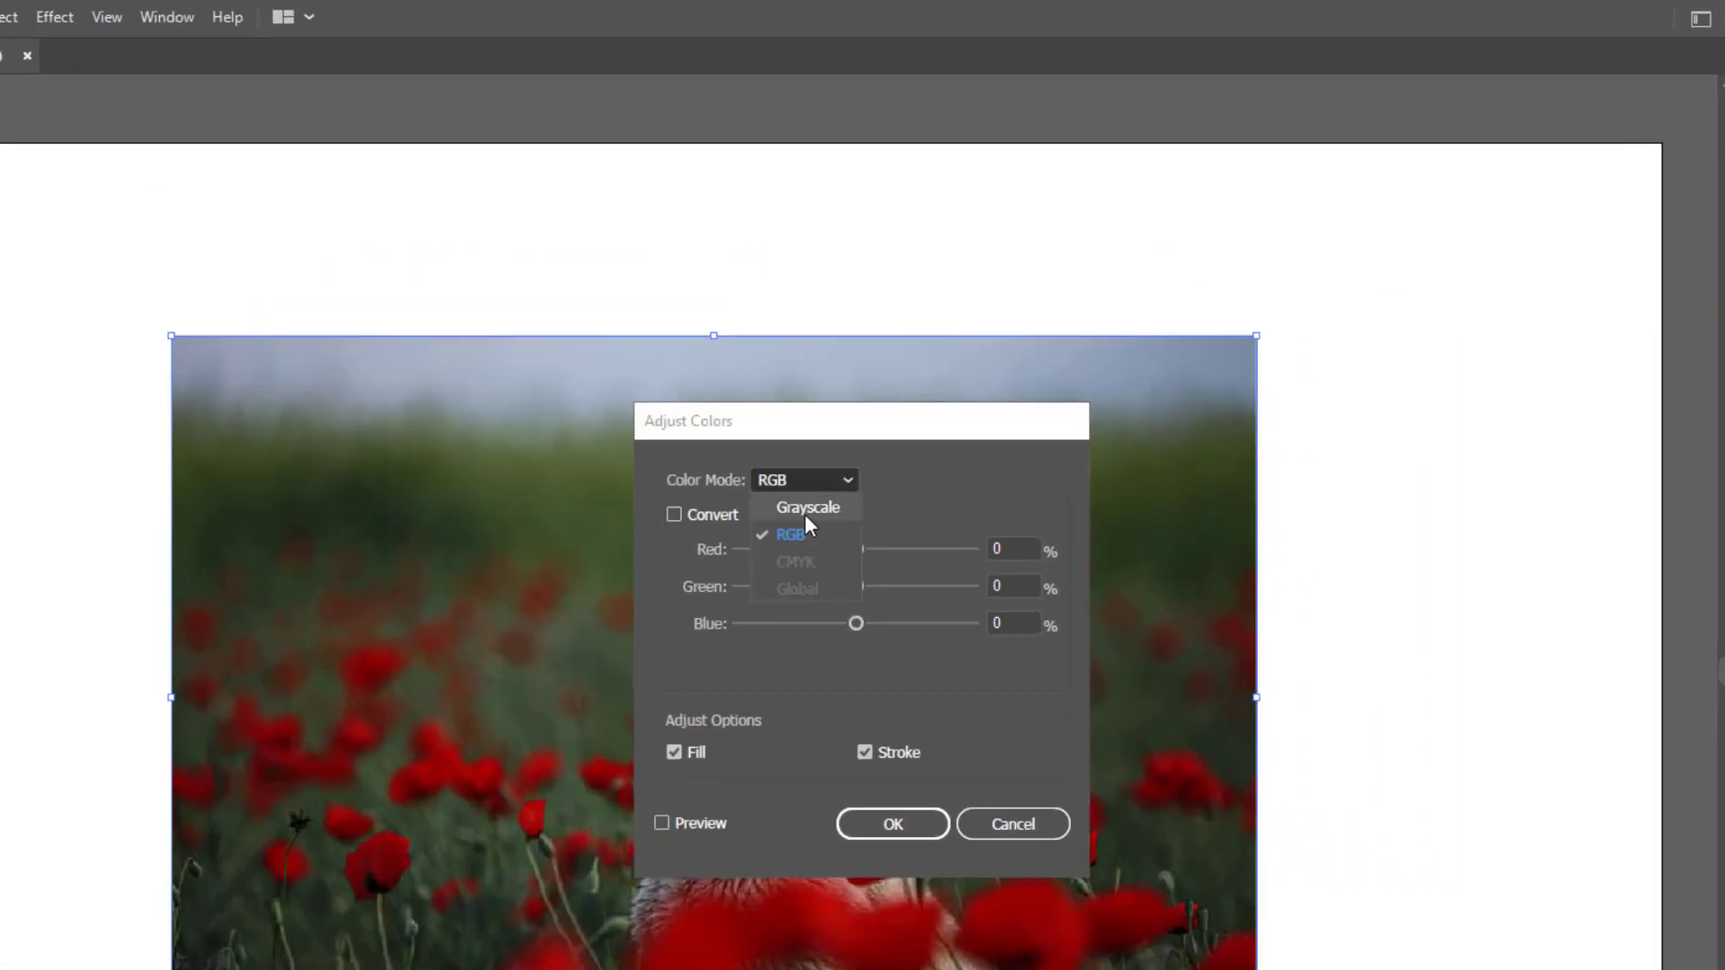
{"action": "left_click", "coordinate": [805, 506]}
{"action": "left_click", "coordinate": [675, 514]}
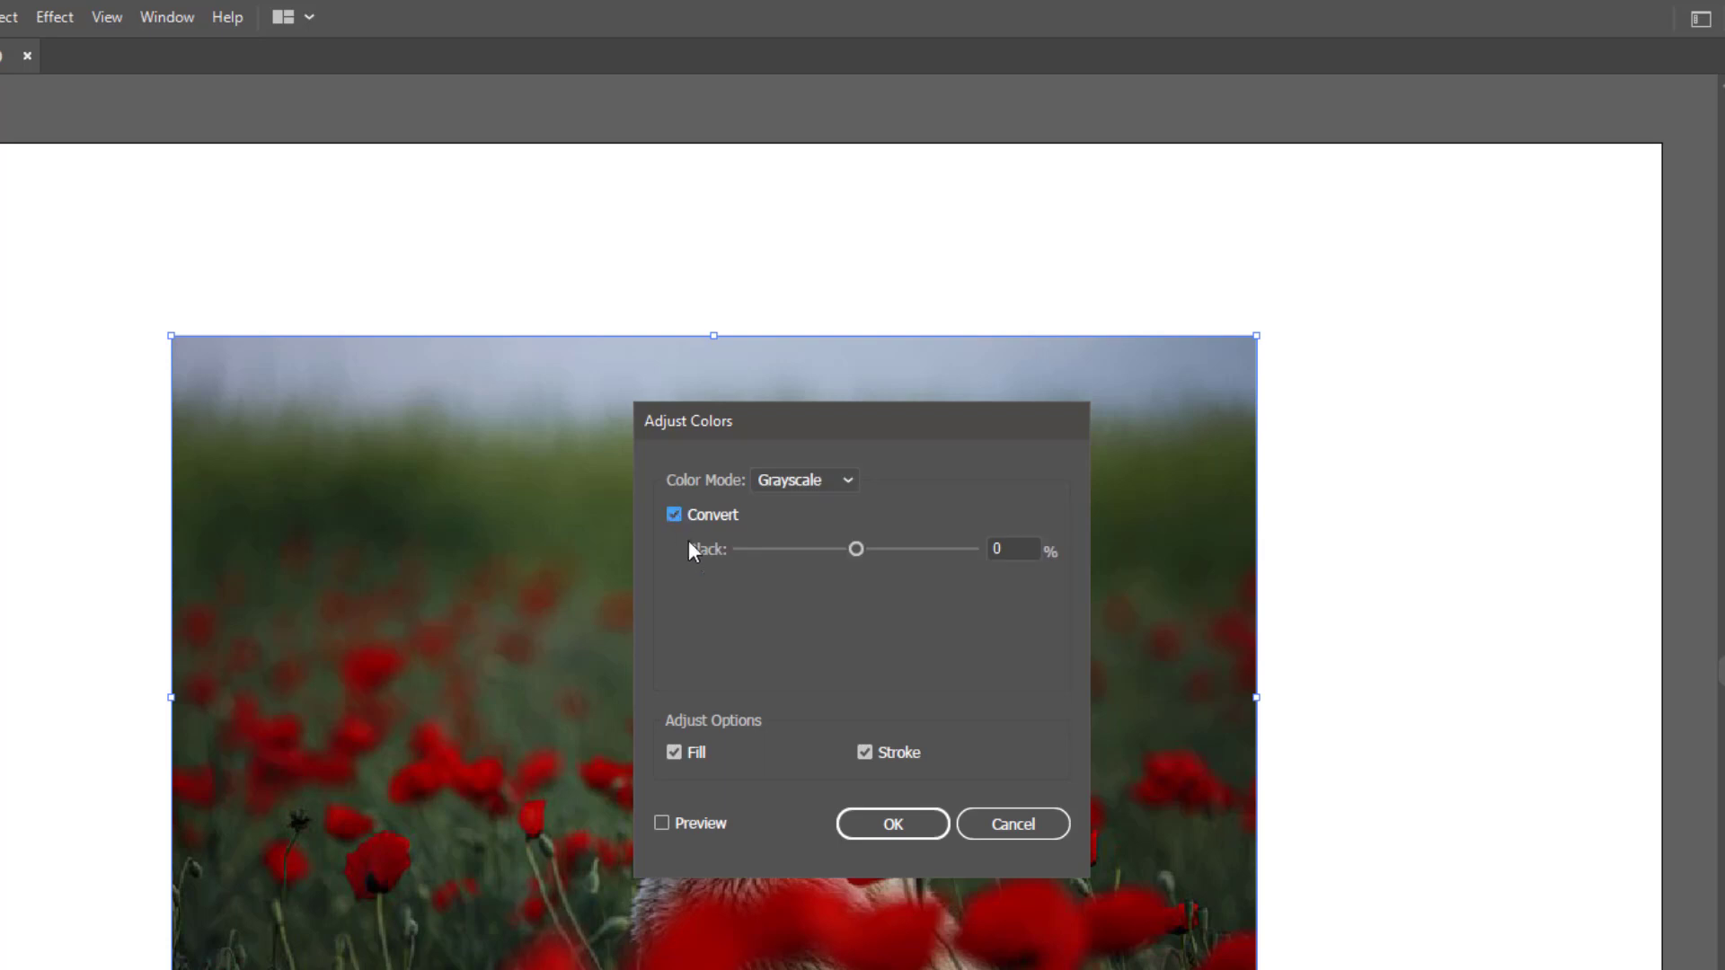
{"action": "left_click", "coordinate": [663, 822]}
{"action": "left_click", "coordinate": [892, 824]}
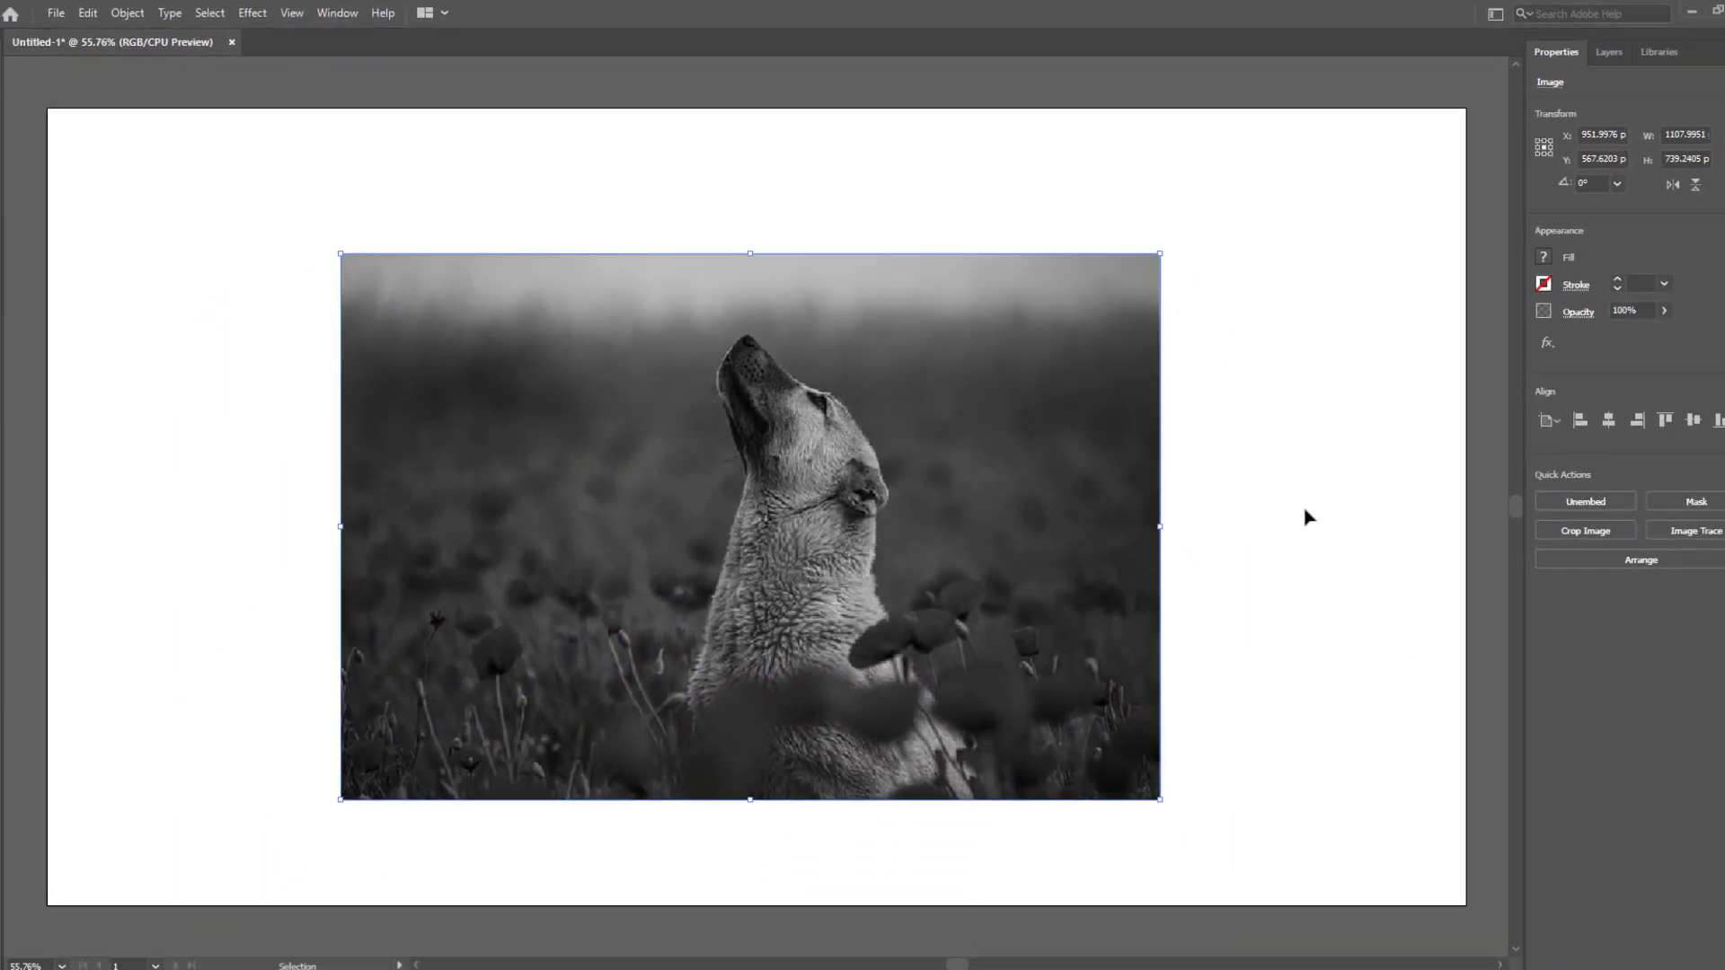
Step: Drag the grayscale dog photo up and slightly left on the artboard, then deselect it
{"action": "left_click", "coordinate": [1309, 512]}
{"action": "left_click_drag", "start_coordinate": [873, 524], "coordinate": [813, 441]}
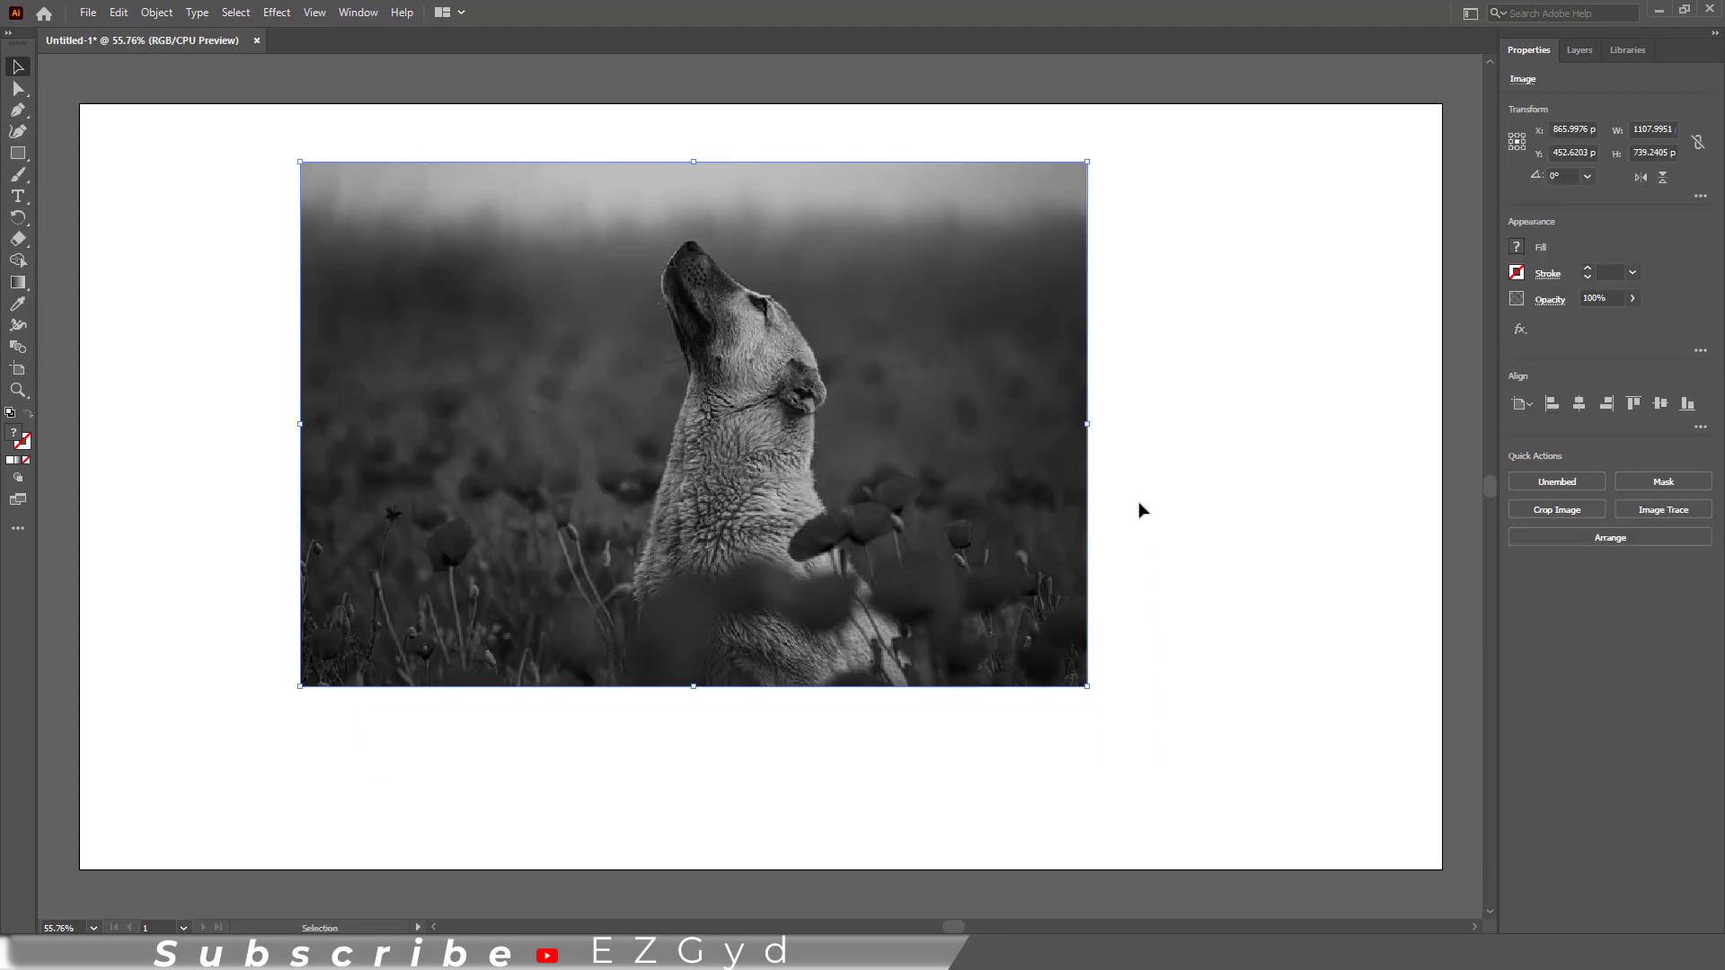
{"action": "left_click", "coordinate": [1294, 513]}
{"action": "left_click_drag", "start_coordinate": [990, 481], "coordinate": [1057, 500]}
{"action": "left_click", "coordinate": [1234, 528]}
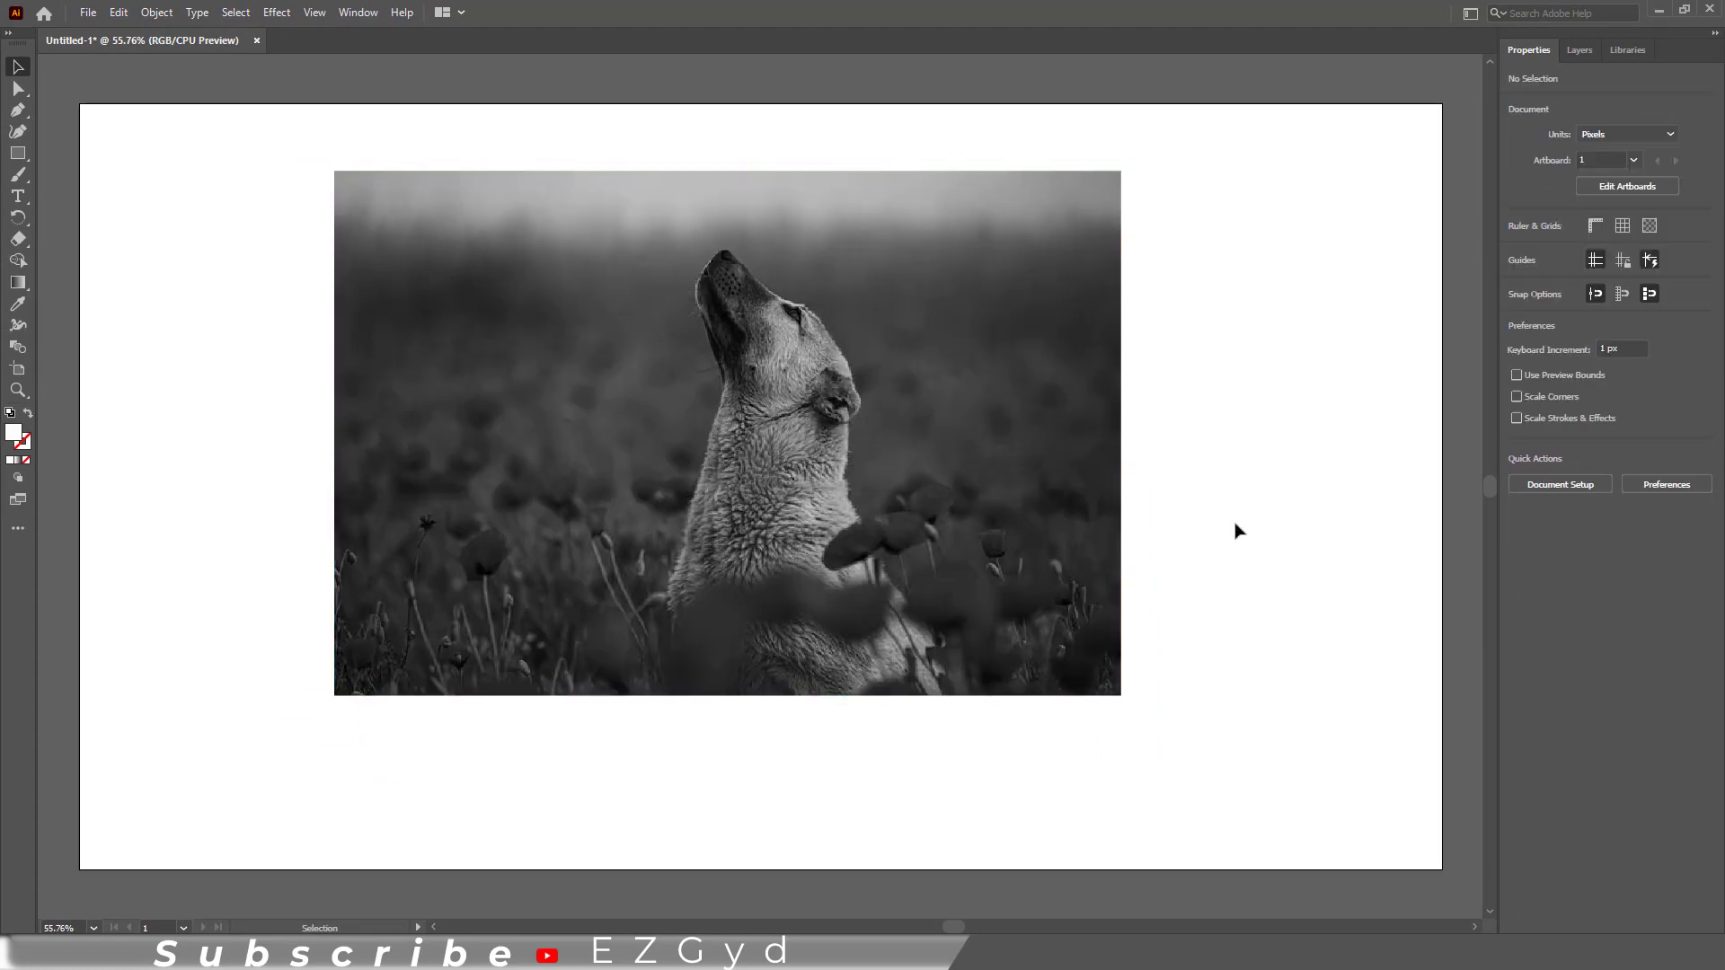